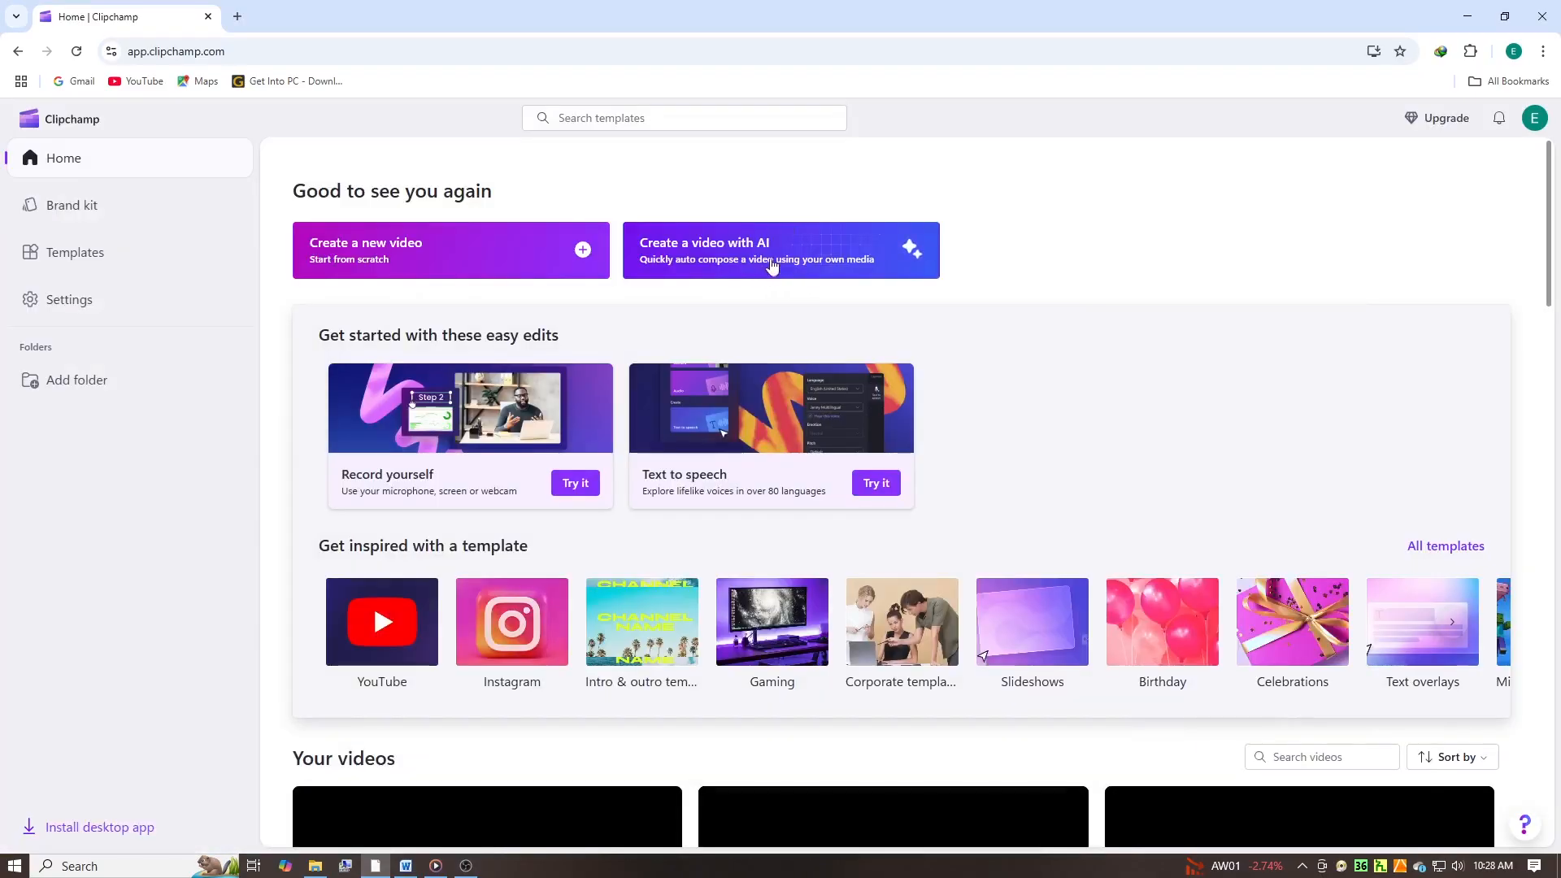
- Start an AI auto-composed video titled "clipchamp", add the media files and begin the composition
{"action": "left_click", "coordinate": [769, 255]}
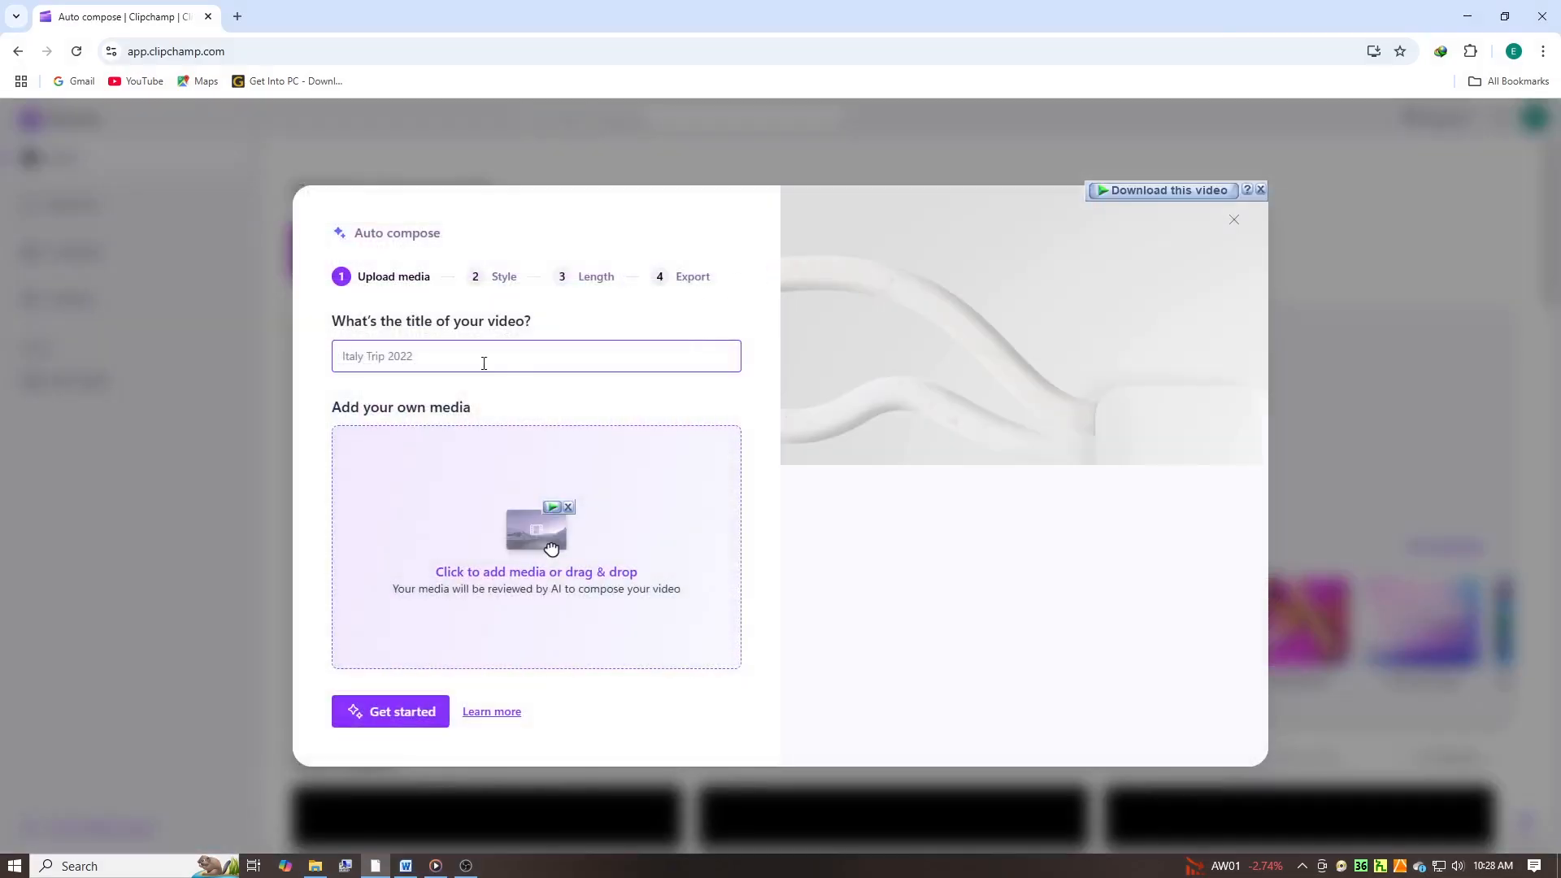
{"action": "type", "text": "clipcham"}
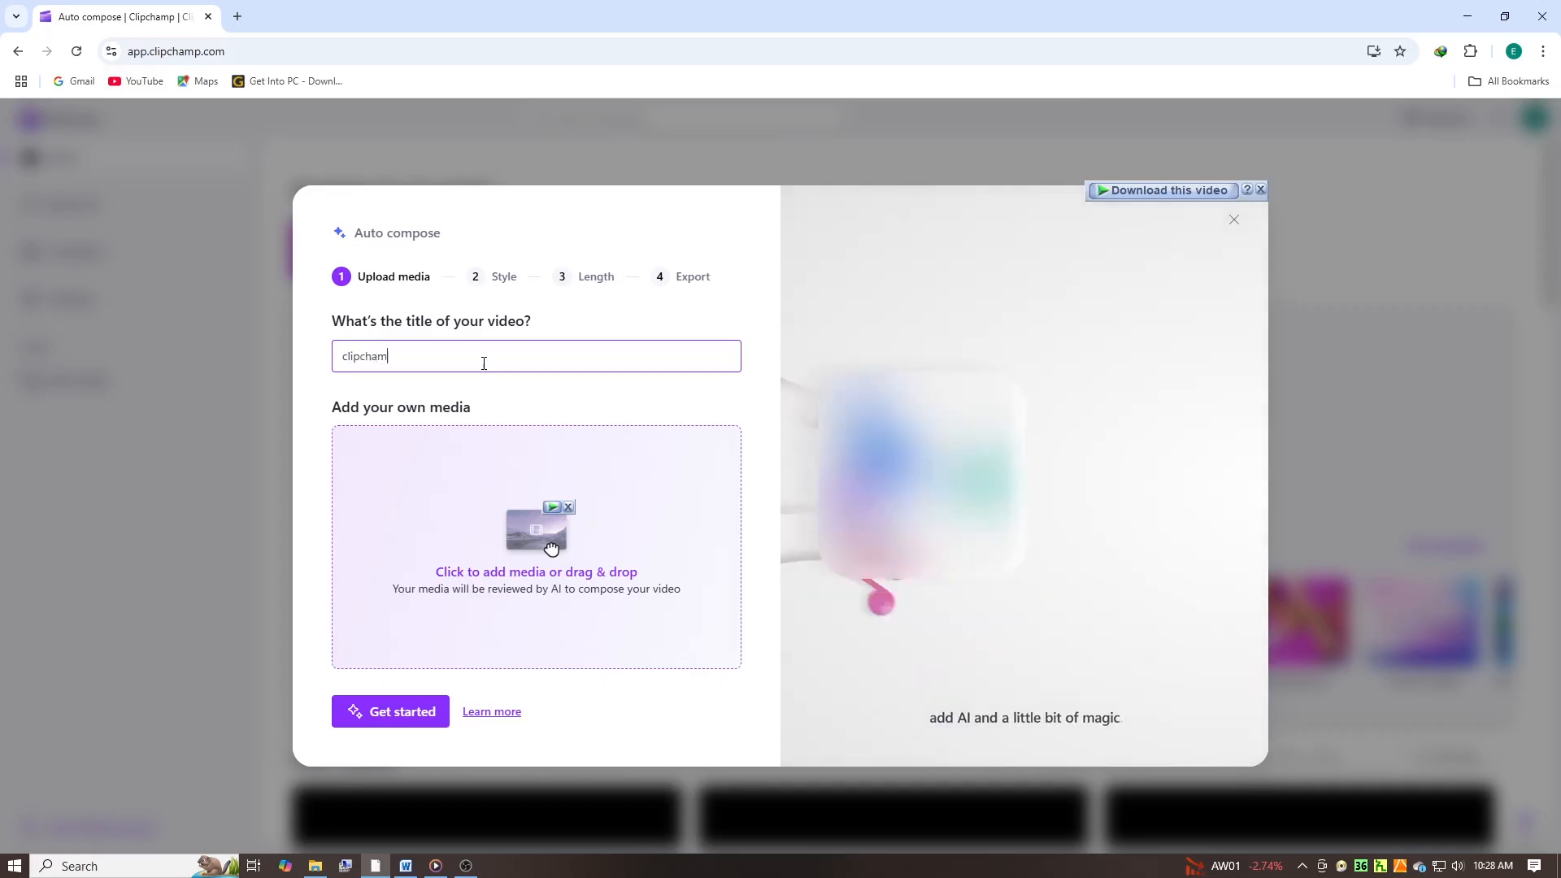
{"action": "type", "text": "p"}
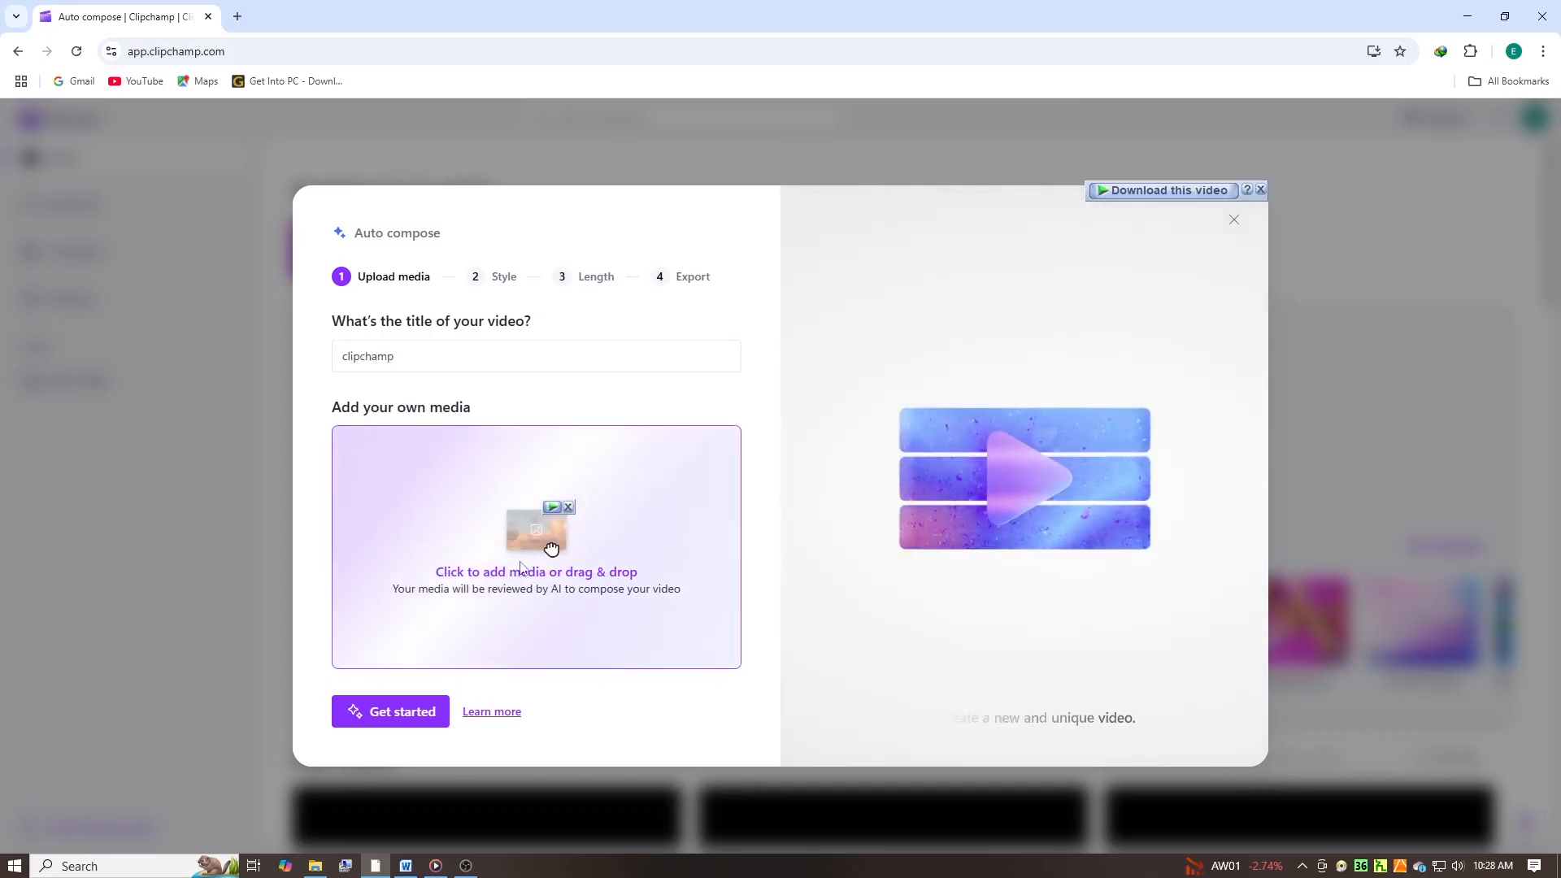
{"action": "left_click", "coordinate": [520, 567]}
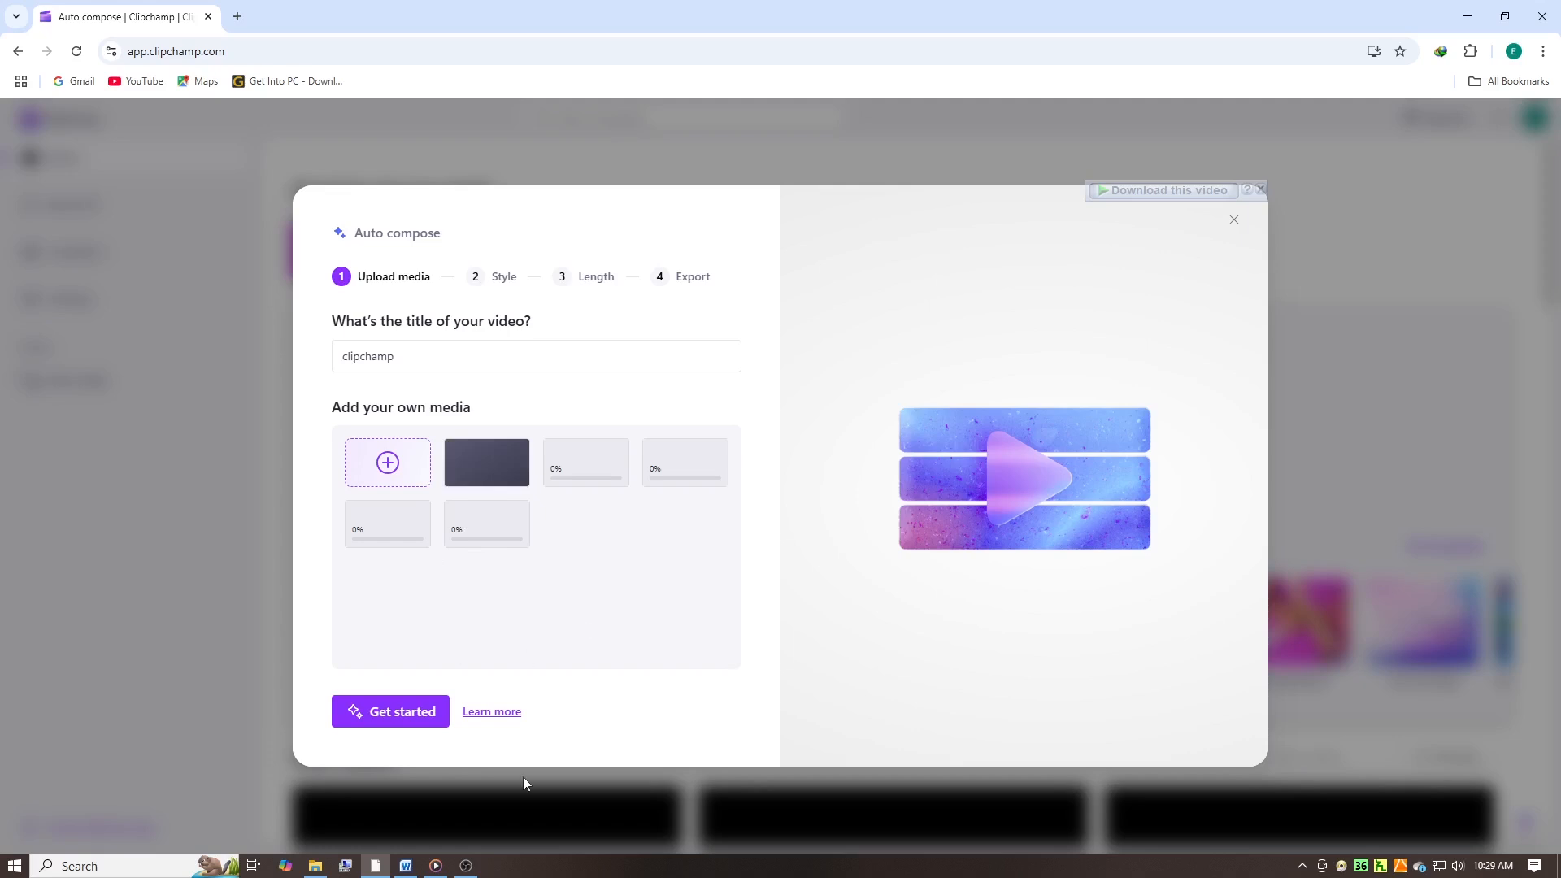
{"action": "left_click", "coordinate": [388, 715]}
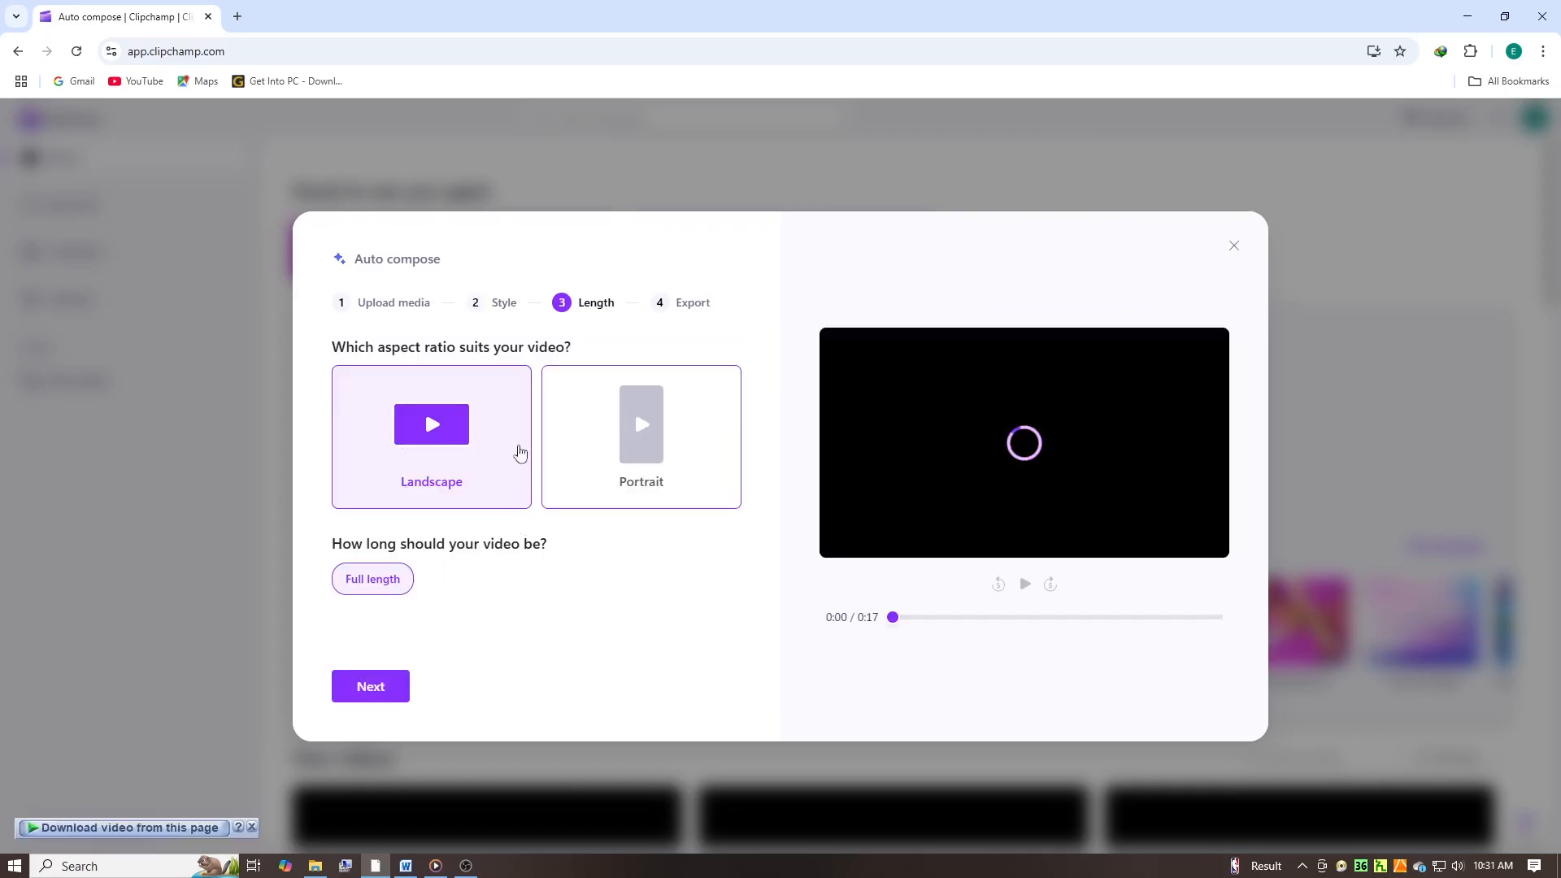
- Set the composed video to Portrait with the Keep it moving music track and the Yeseva One font
{"action": "left_click", "coordinate": [657, 450]}
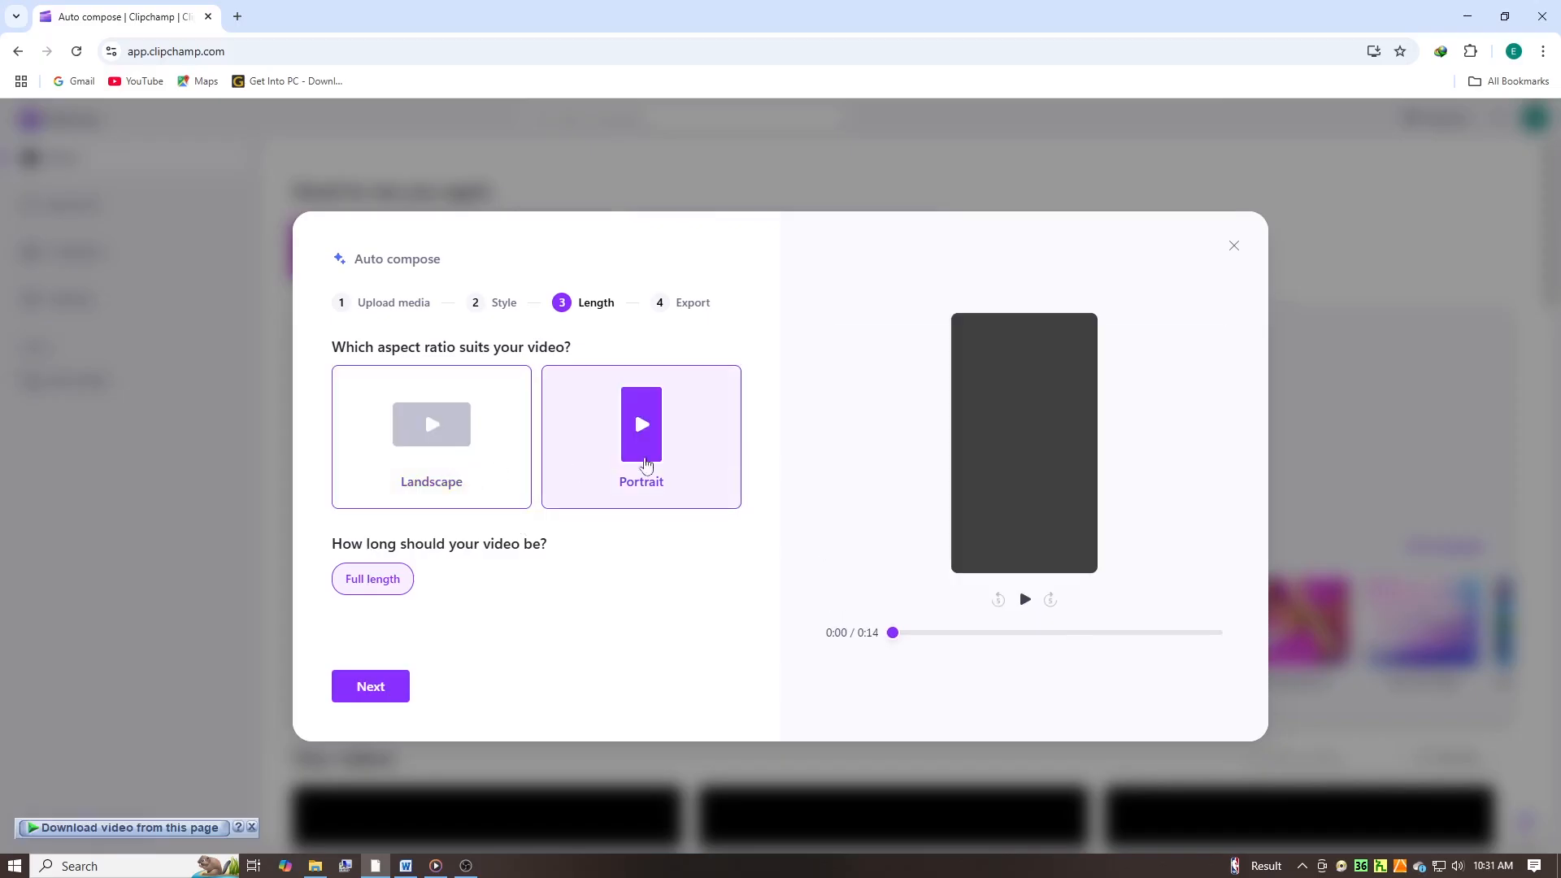
{"action": "left_click", "coordinate": [371, 686]}
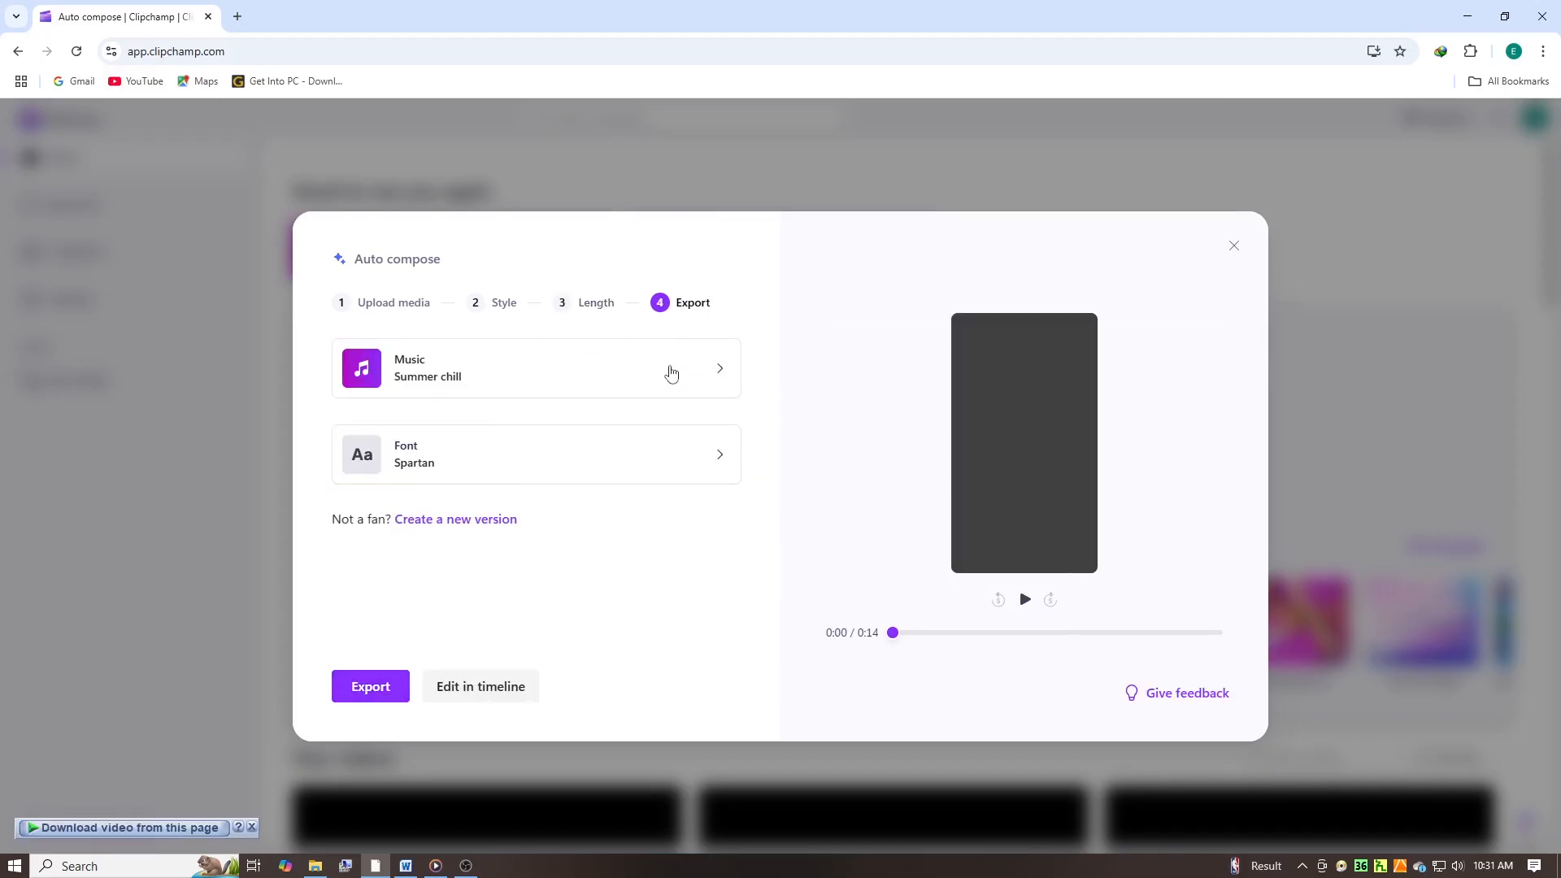
{"action": "left_click", "coordinate": [704, 386]}
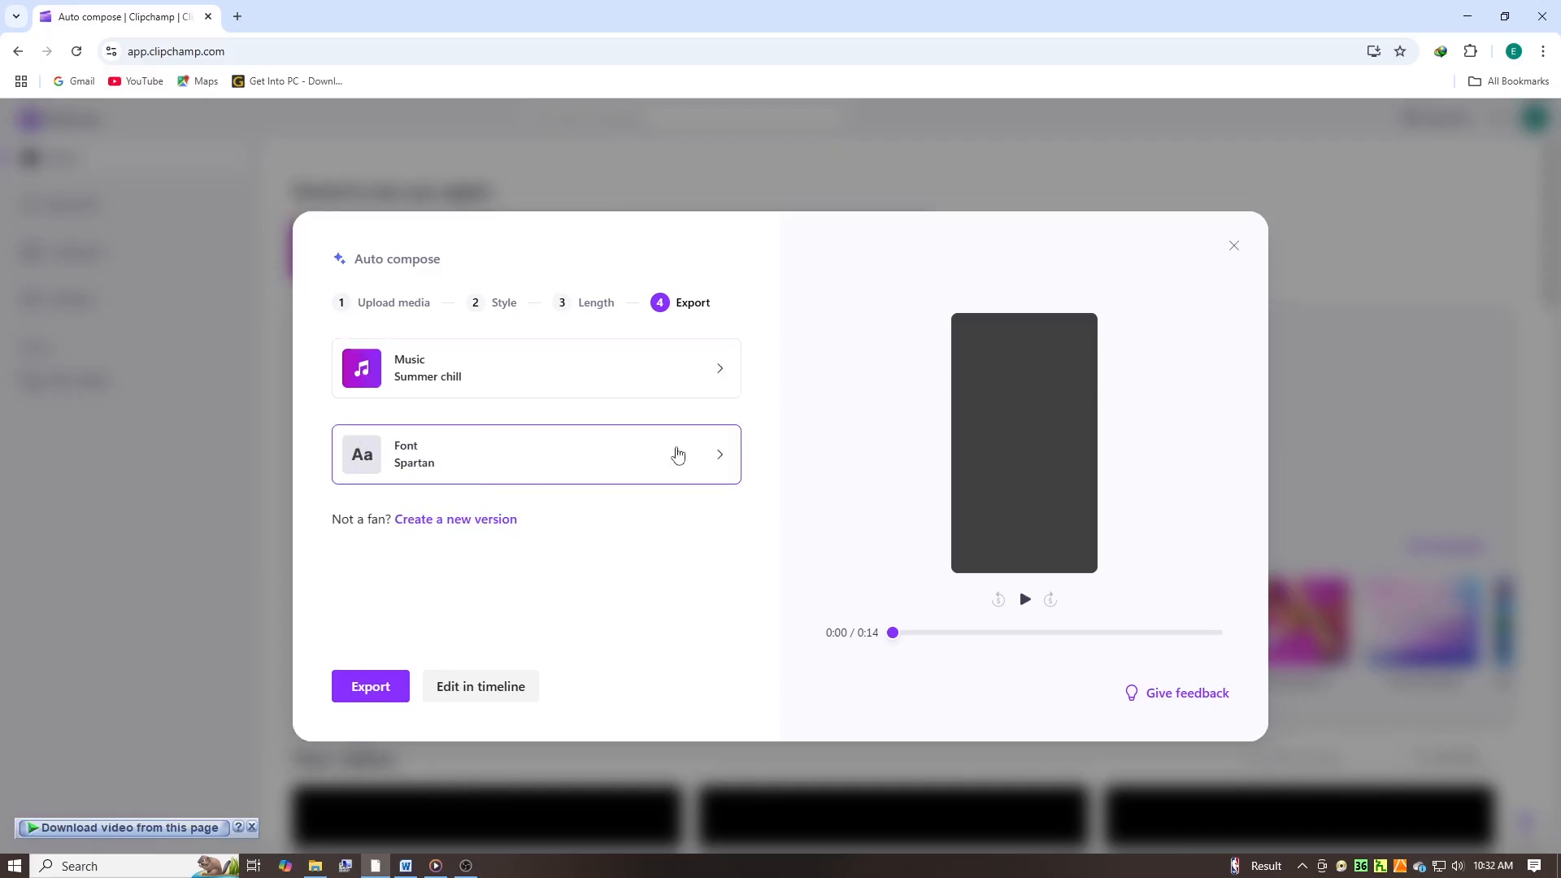
{"action": "left_click", "coordinate": [727, 479]}
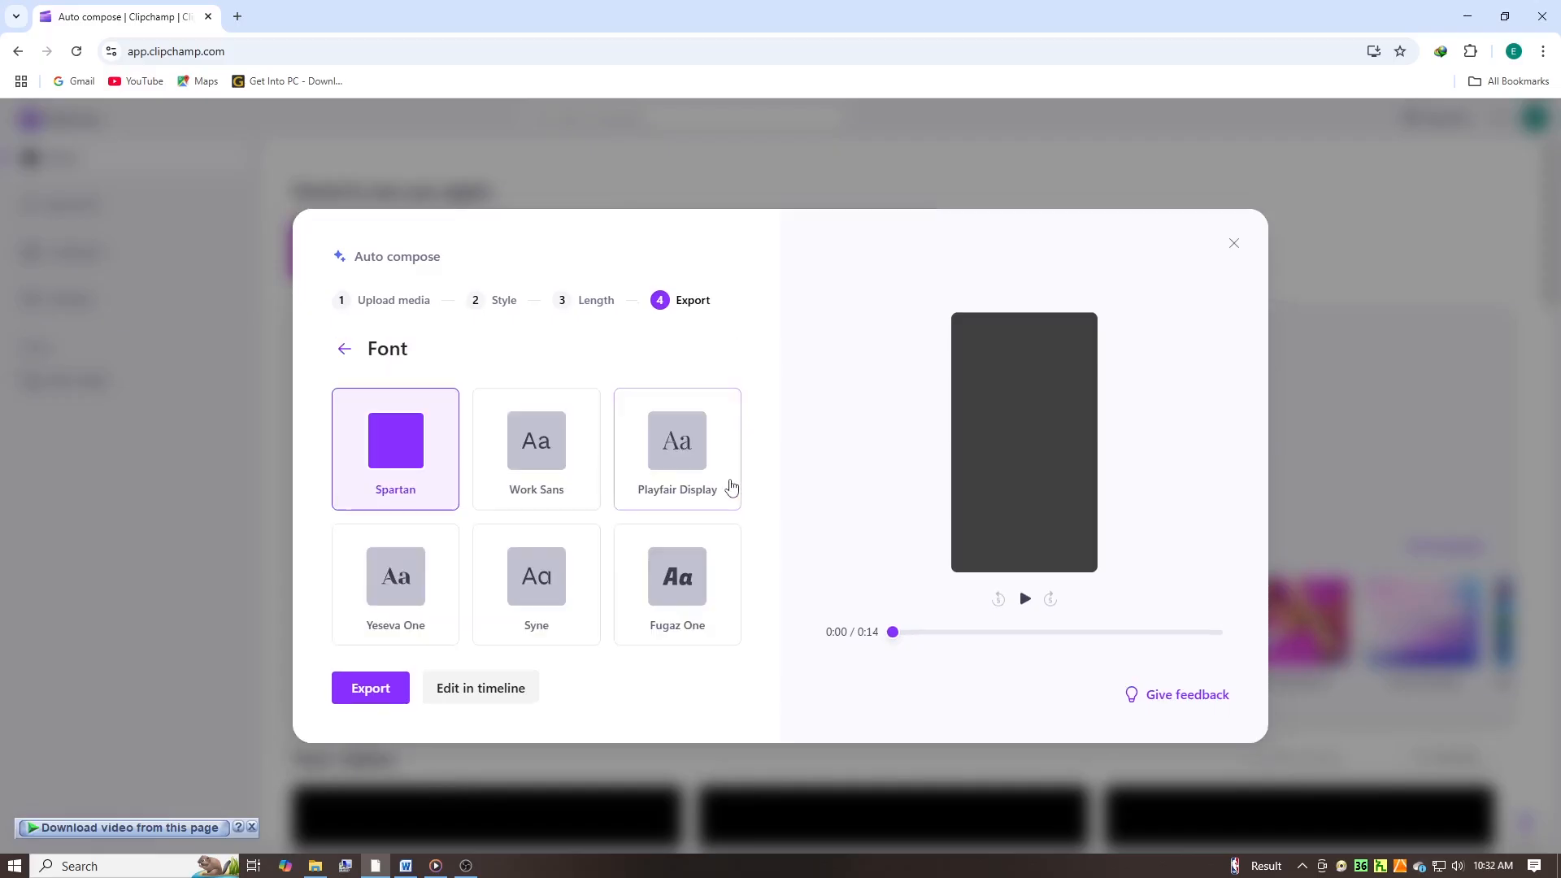
{"action": "left_click", "coordinate": [401, 561]}
- Play a preview of the composed video and open it for editing in the timeline
{"action": "left_click", "coordinate": [1022, 599]}
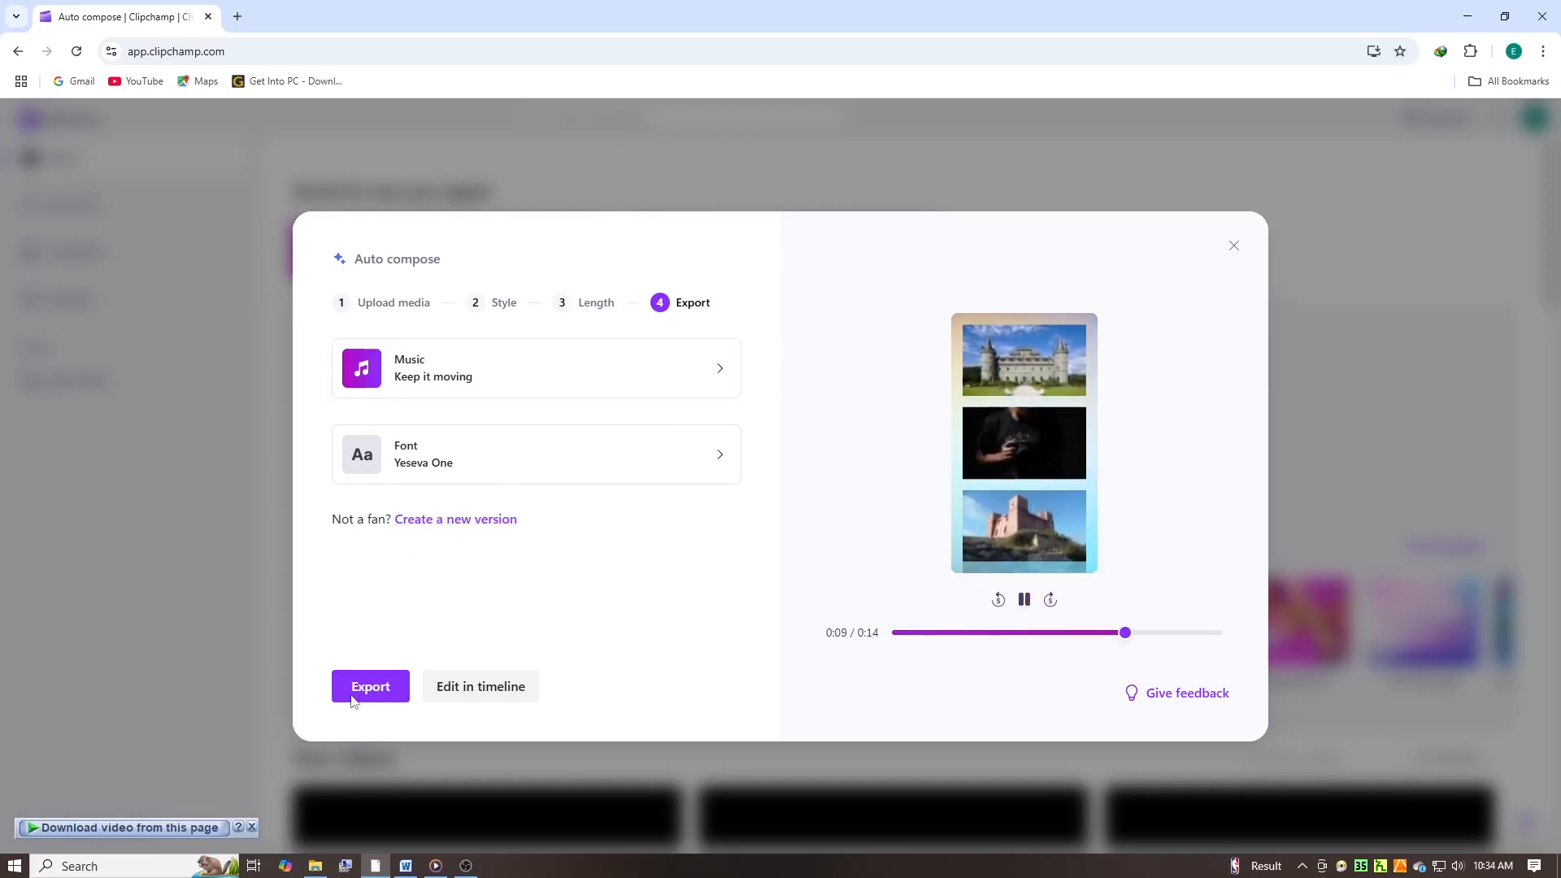
{"action": "left_click", "coordinate": [500, 686]}
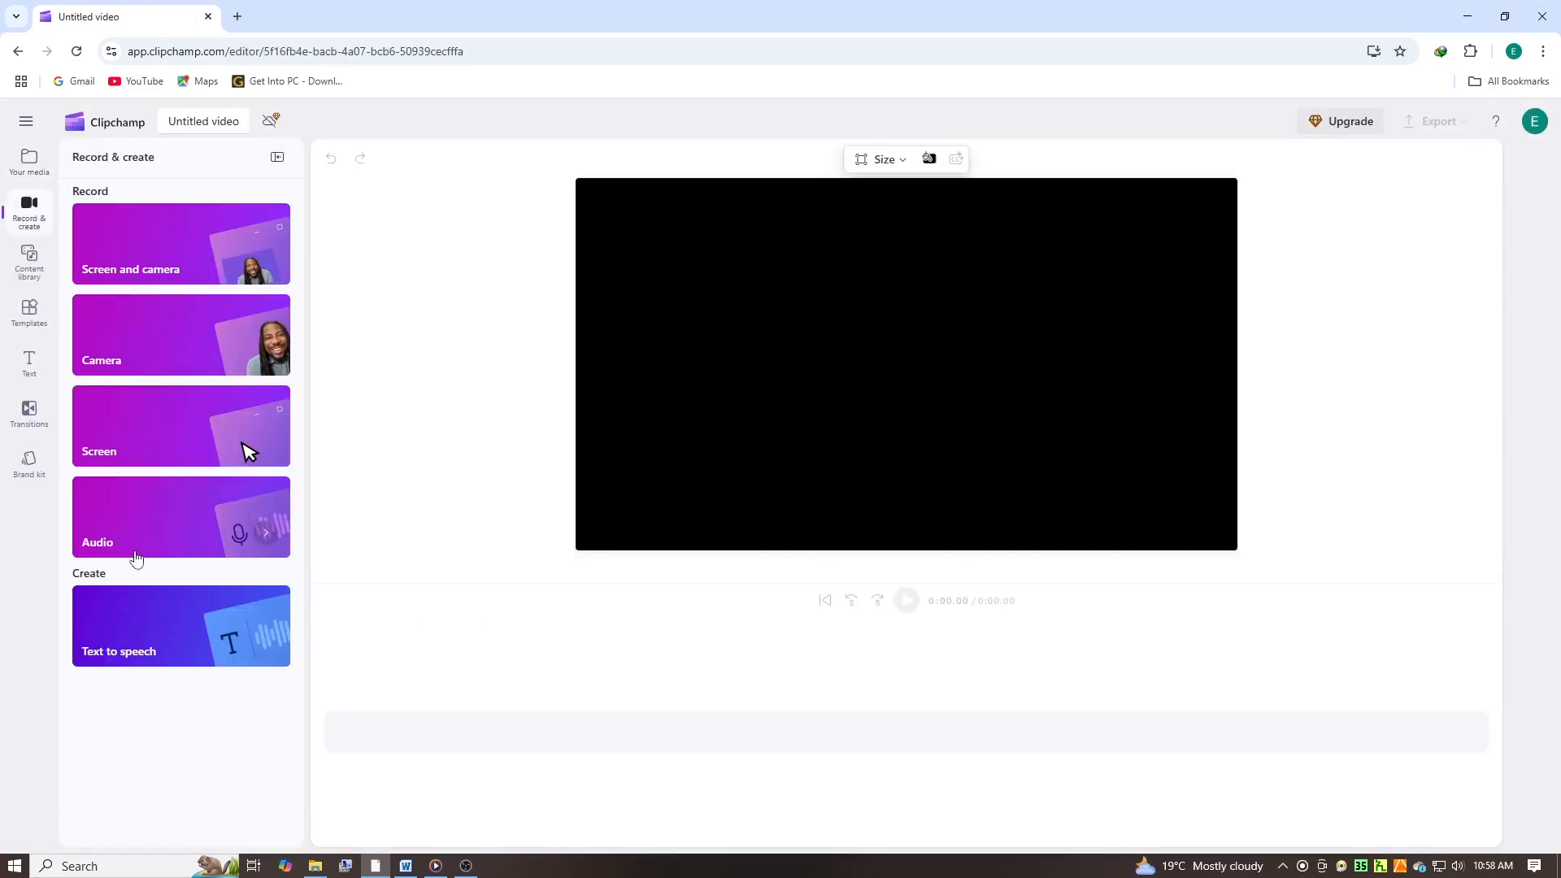
{"action": "left_click", "coordinate": [146, 625]}
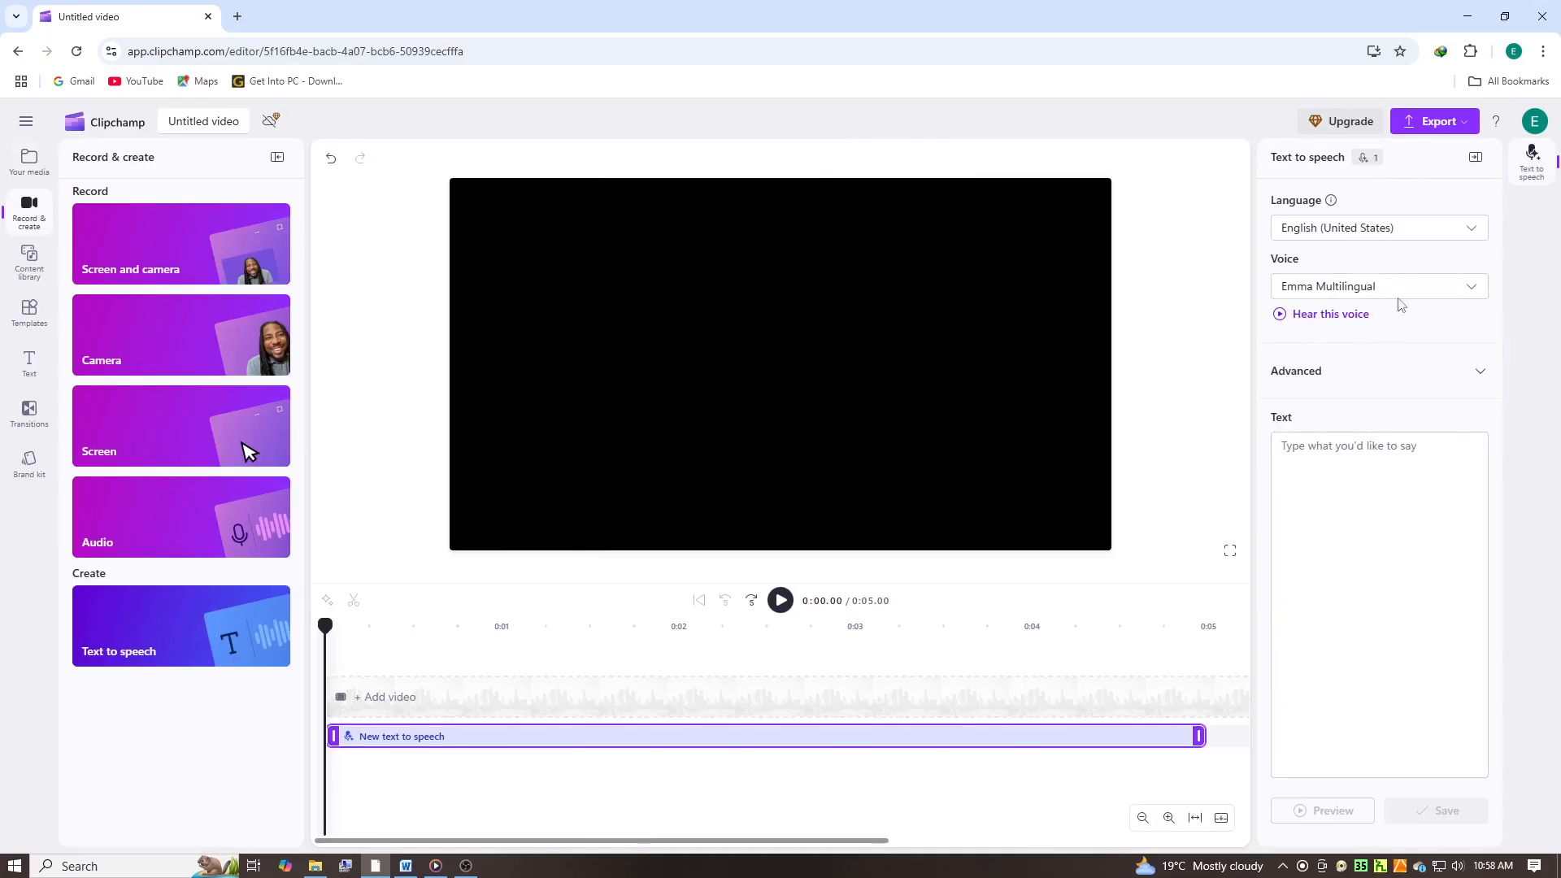
{"action": "left_click", "coordinate": [1478, 236]}
{"action": "scroll", "coordinate": [1376, 317], "scroll_direction": "down", "scroll_amount": 5}
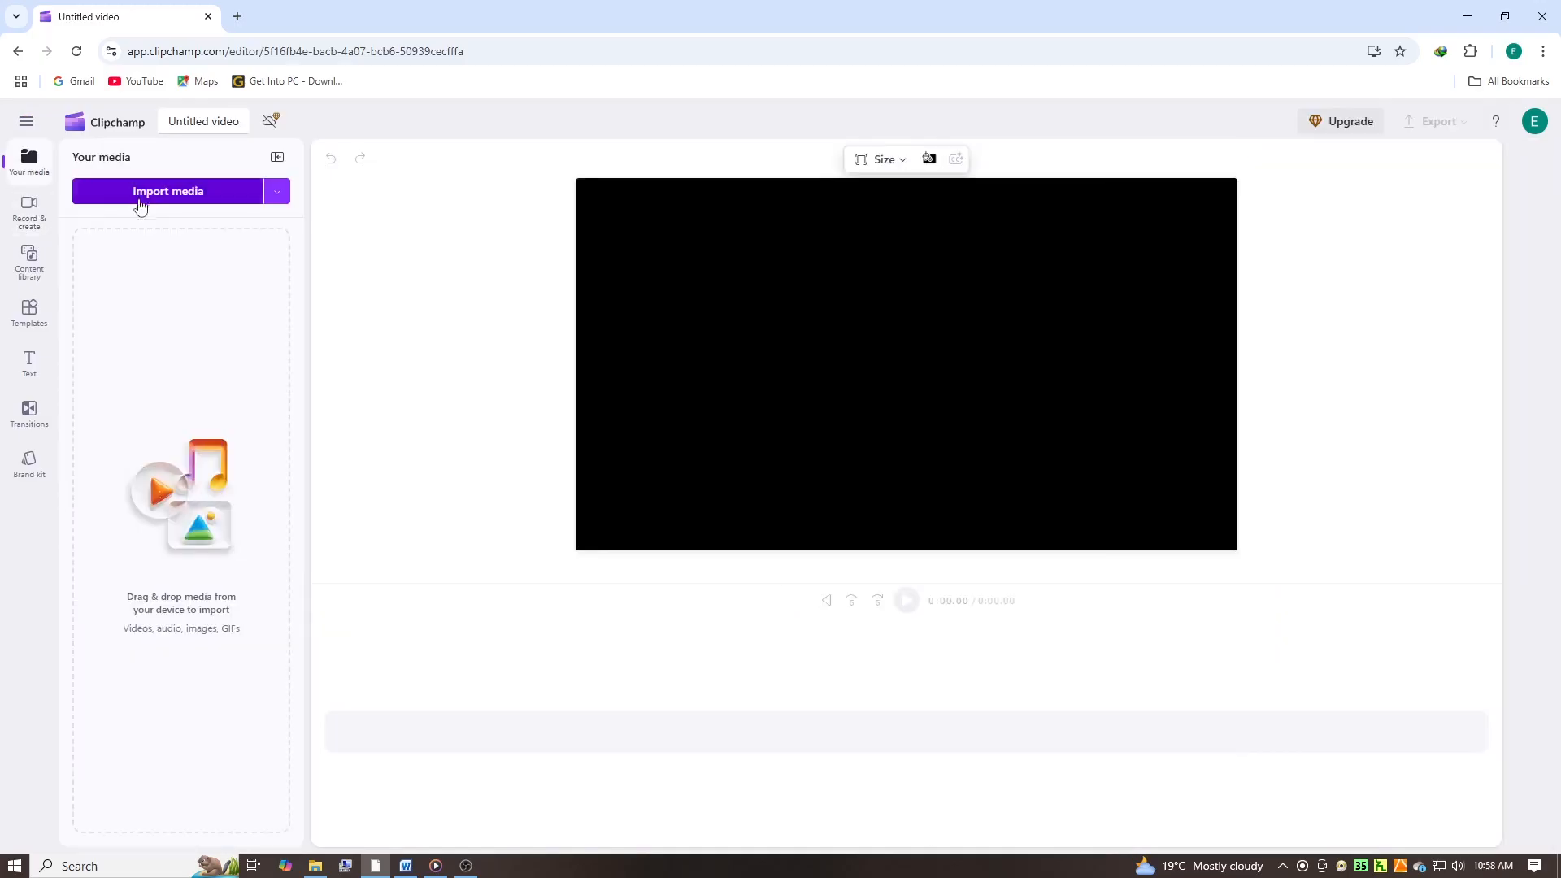
- Add a text-to-speech clip to the empty project and look through its language and voice choices
{"action": "left_click", "coordinate": [29, 209]}
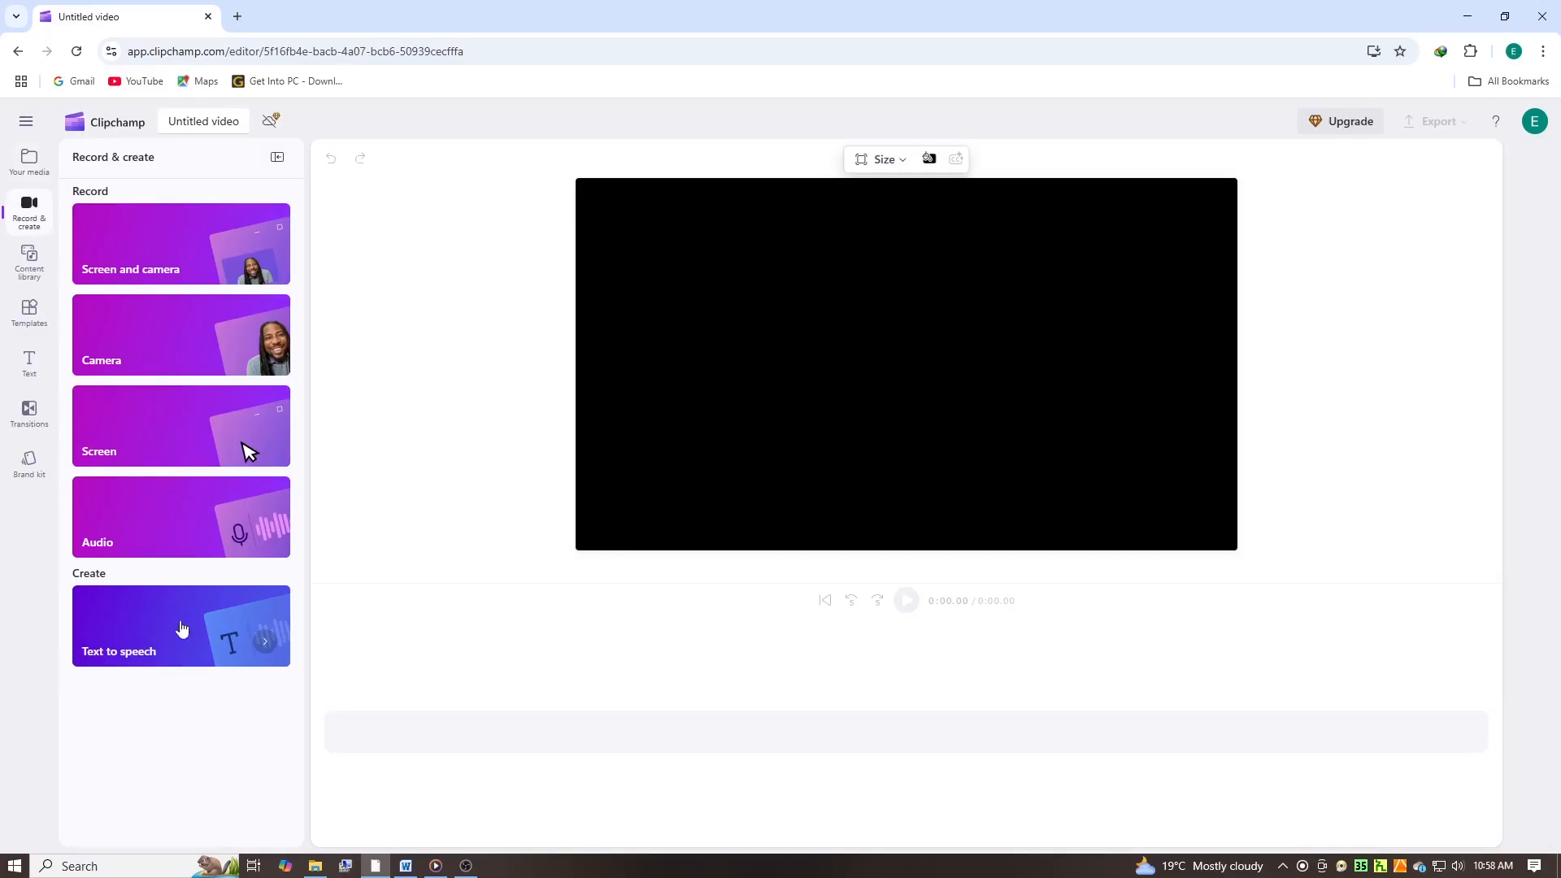
{"action": "left_click", "coordinate": [152, 630]}
{"action": "left_click", "coordinate": [1382, 228]}
{"action": "scroll", "coordinate": [1369, 315], "scroll_direction": "down", "scroll_amount": 5}
{"action": "left_click", "coordinate": [1542, 413]}
{"action": "left_click", "coordinate": [1438, 296]}
{"action": "scroll", "coordinate": [1365, 350], "scroll_direction": "down", "scroll_amount": 6}
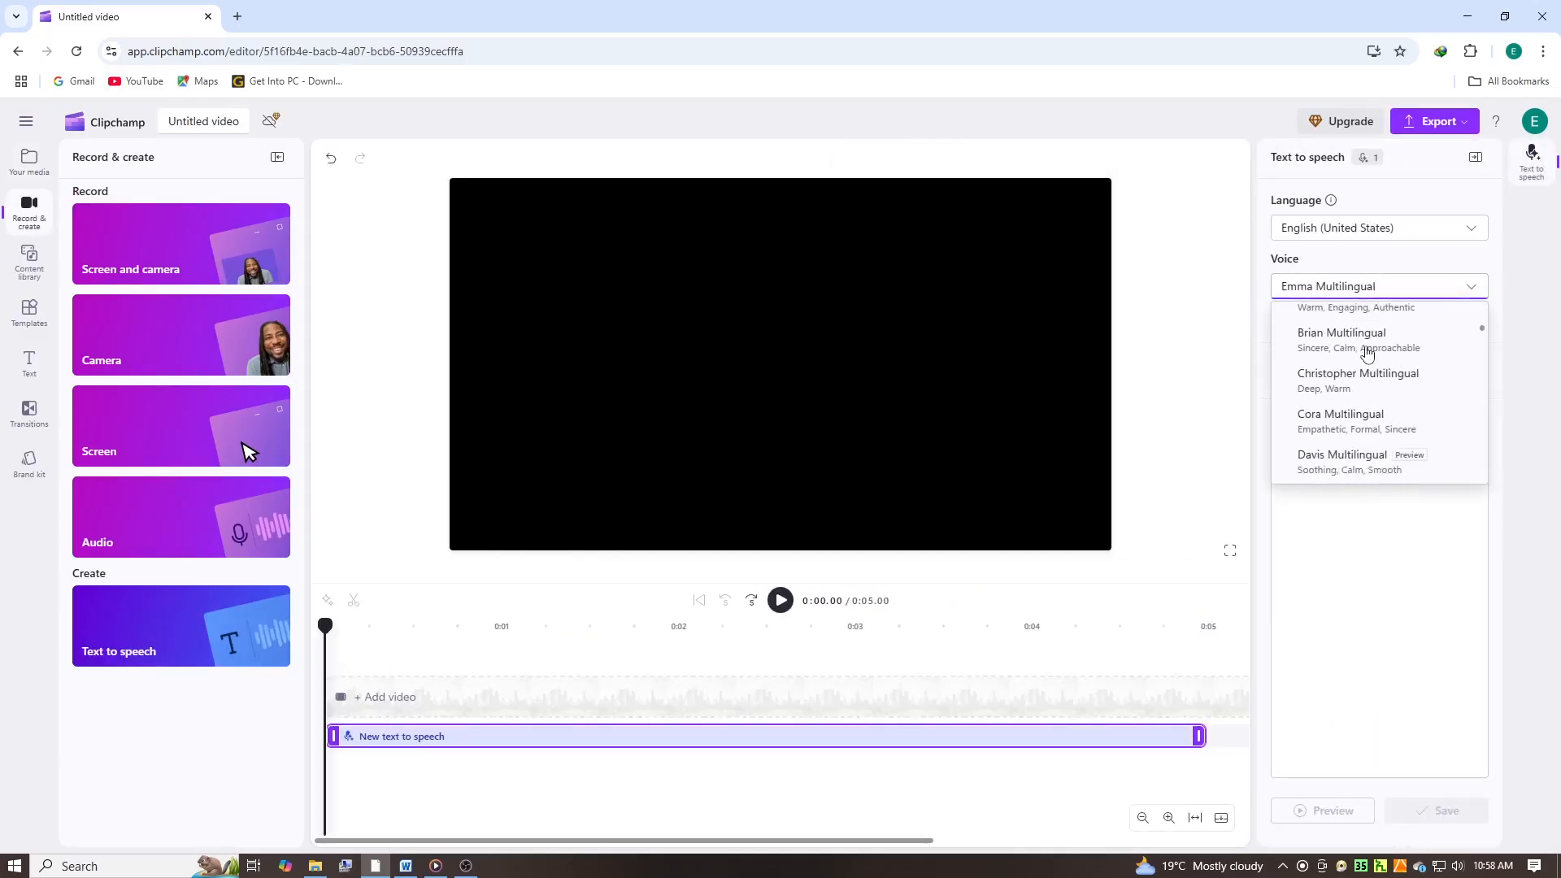
{"action": "left_click", "coordinate": [1517, 392]}
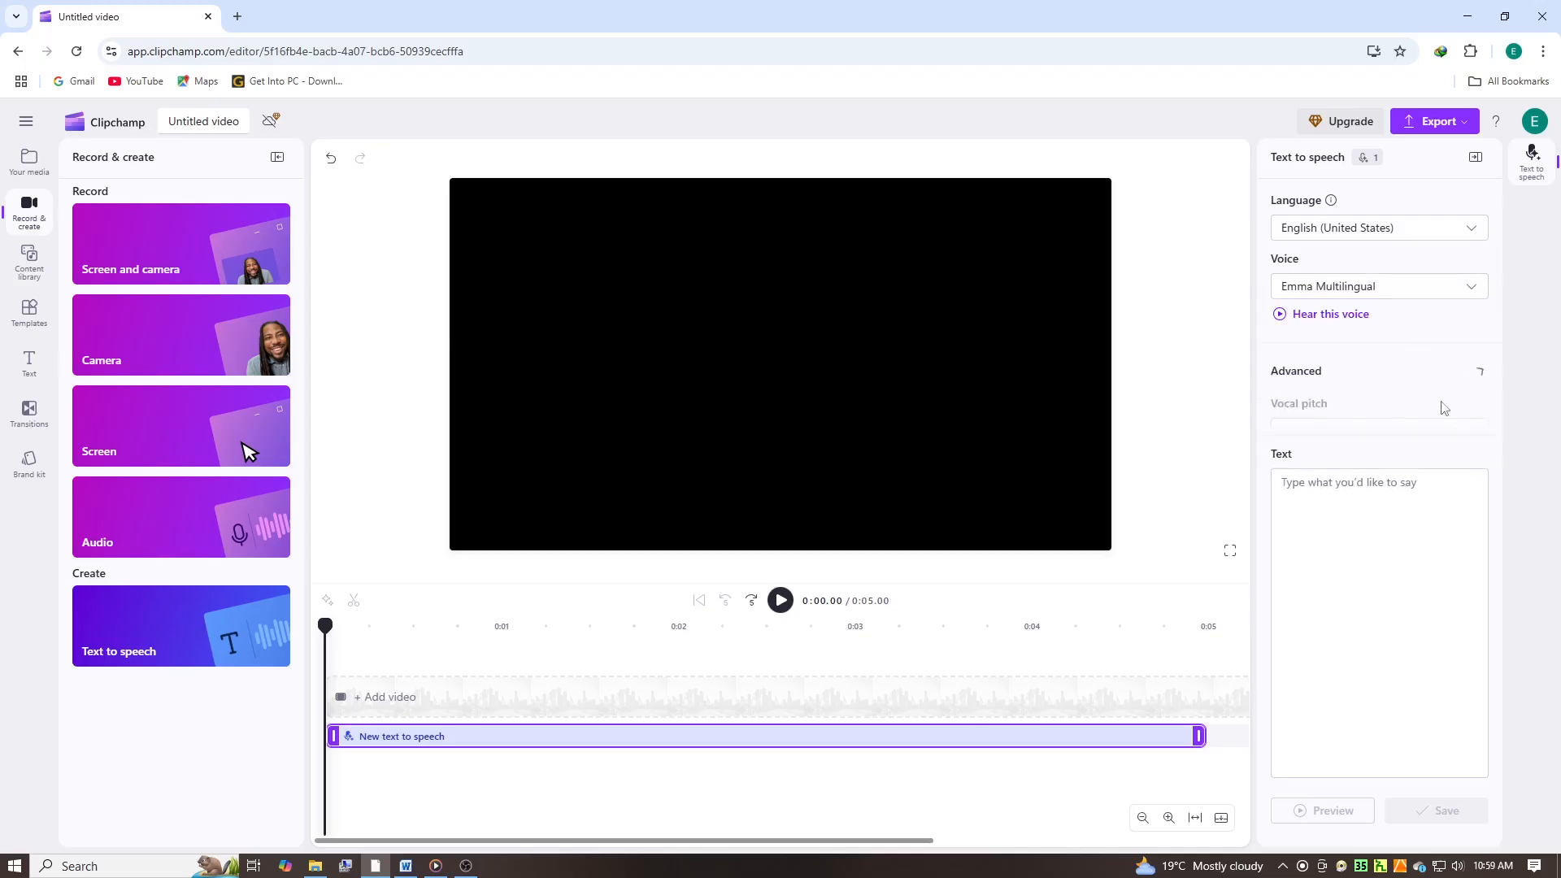
- Look through the advanced vocal pitch options and paste the Clipchamp AI Tutorial for Beginners script as the speech text
{"action": "left_click", "coordinate": [1472, 374]}
{"action": "left_click", "coordinate": [1469, 432]}
{"action": "left_click", "coordinate": [1520, 524]}
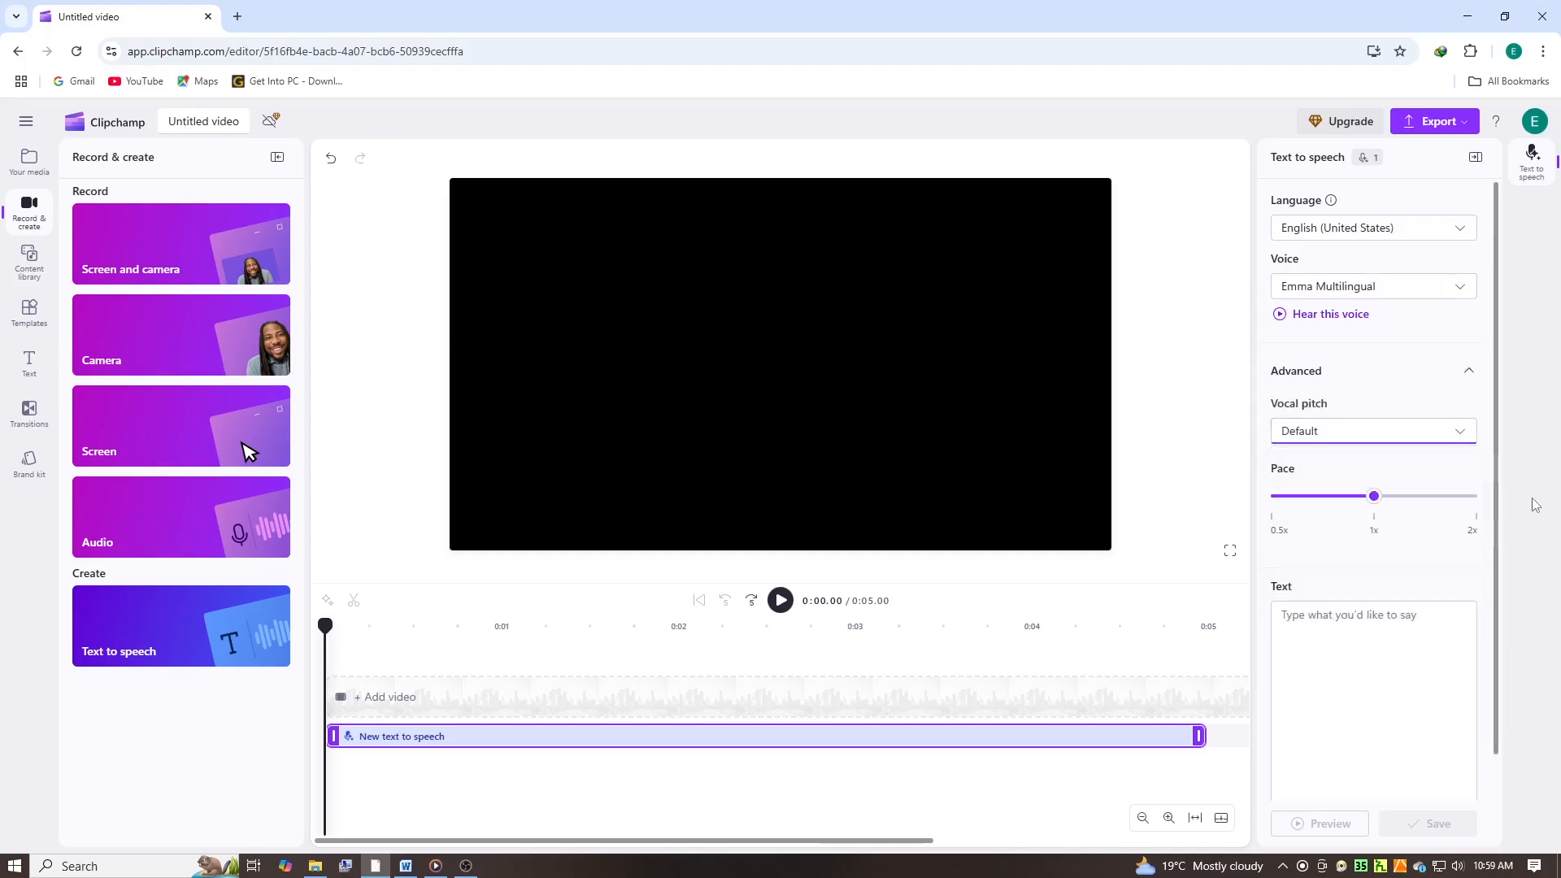
{"action": "left_click", "coordinate": [1323, 642]}
{"action": "key", "text": "ctrl+v"}
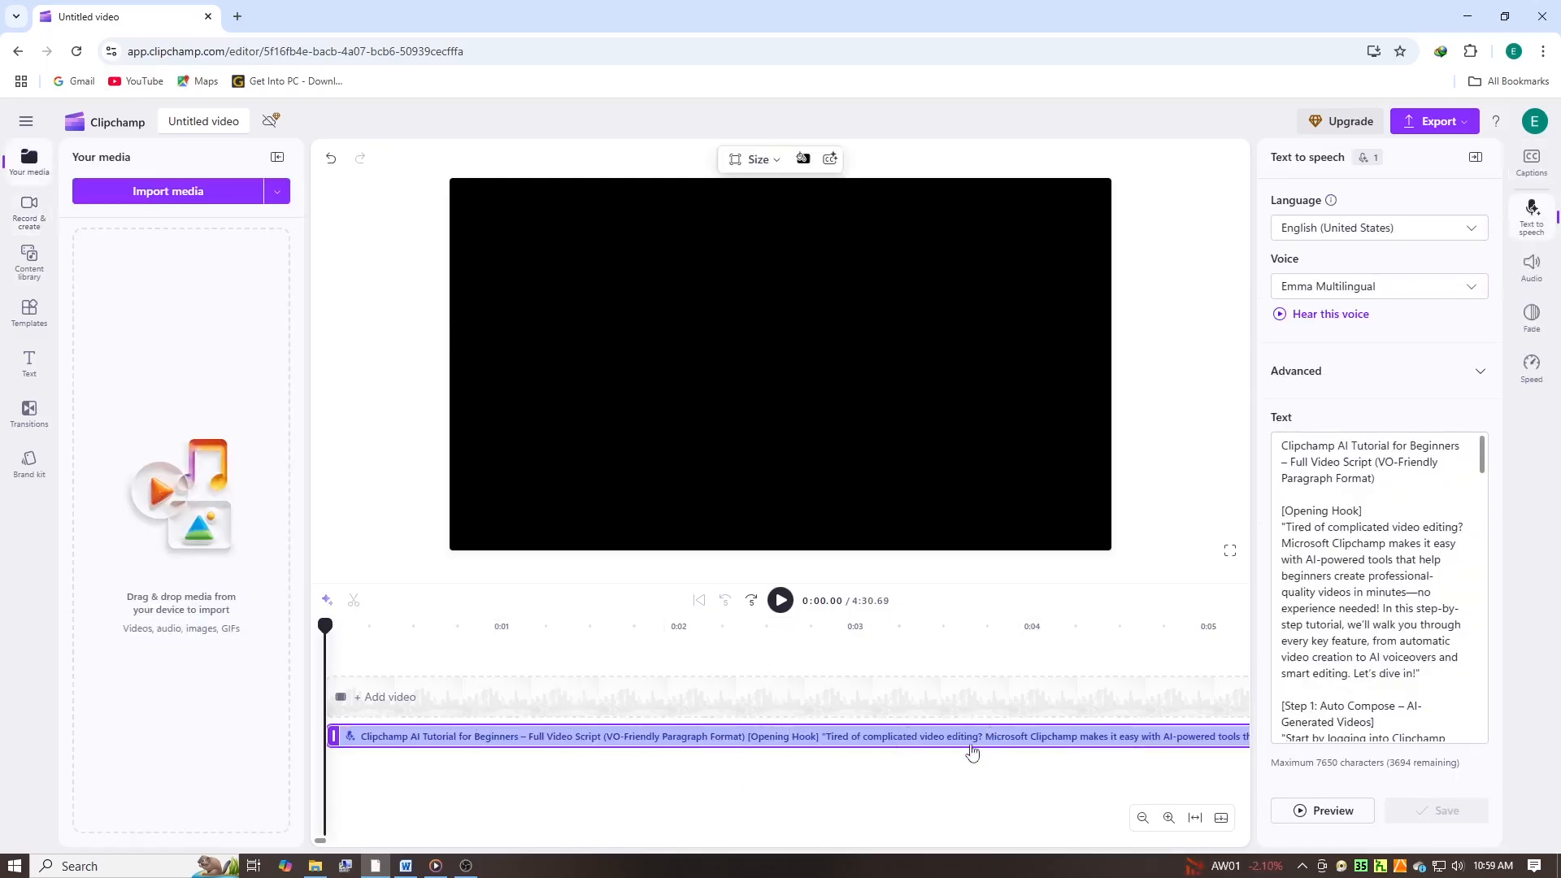
- Fit the timeline to the voiceover and run Auto cut on it, transcribing the audio in English (United States)
{"action": "left_click", "coordinate": [1194, 817]}
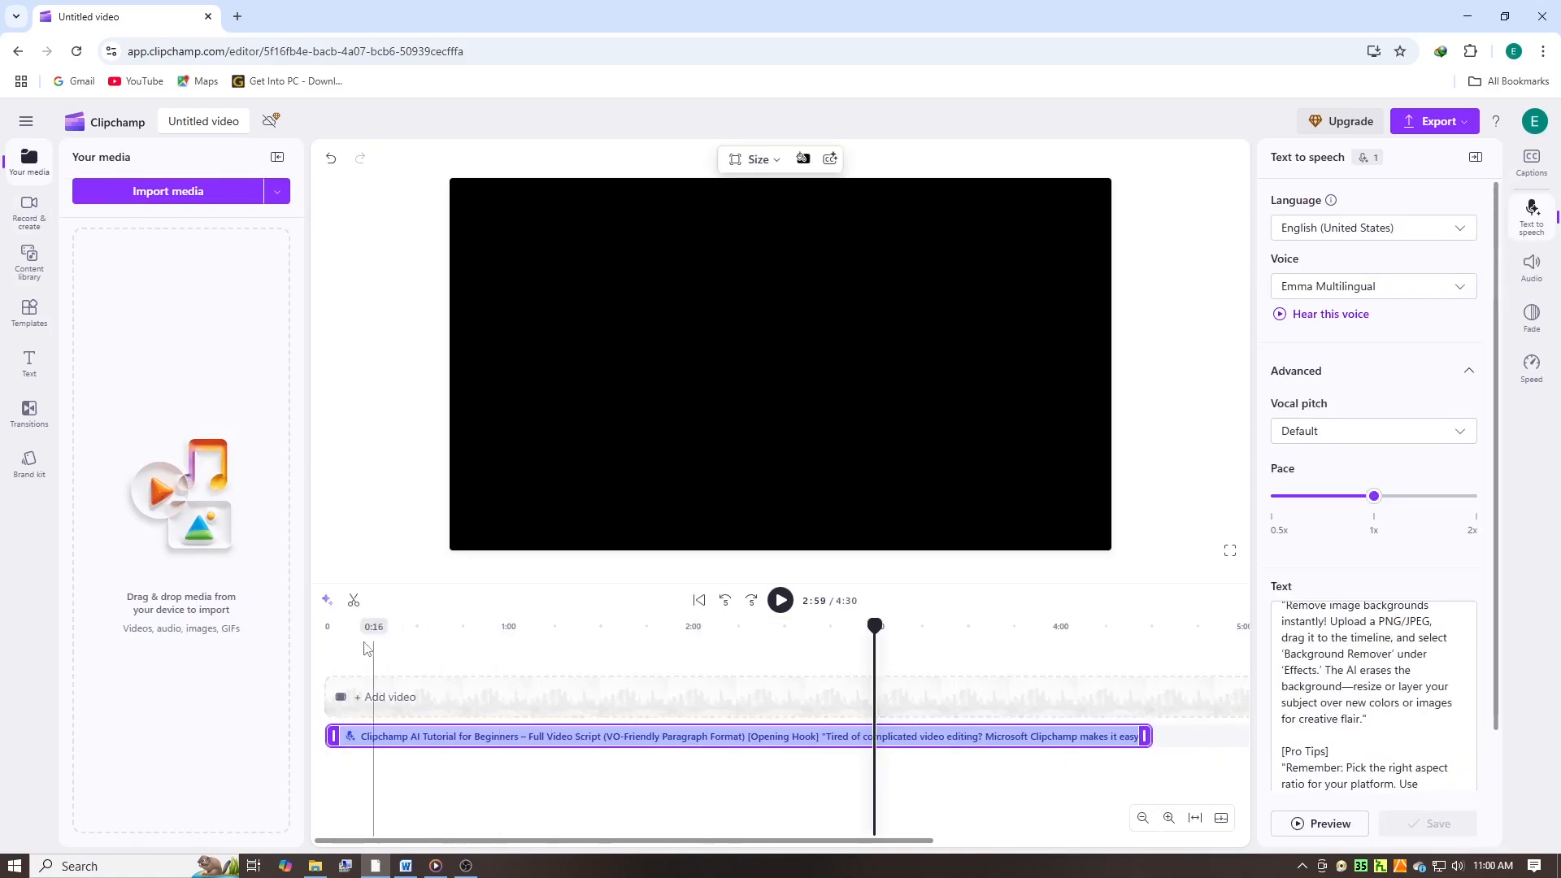
{"action": "left_click", "coordinate": [326, 606]}
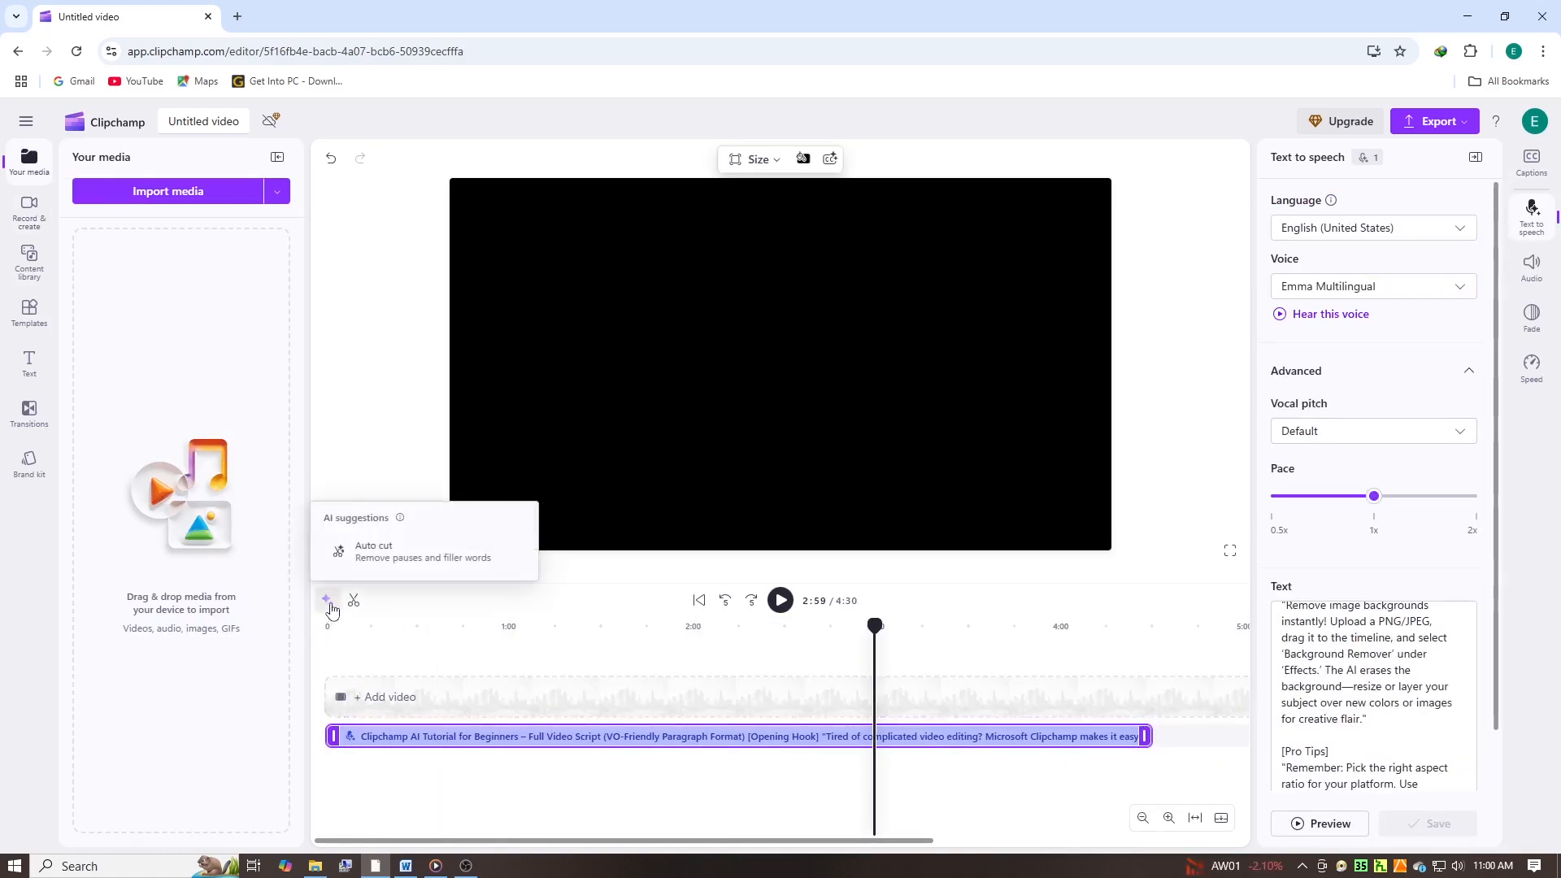
{"action": "left_click", "coordinate": [400, 556]}
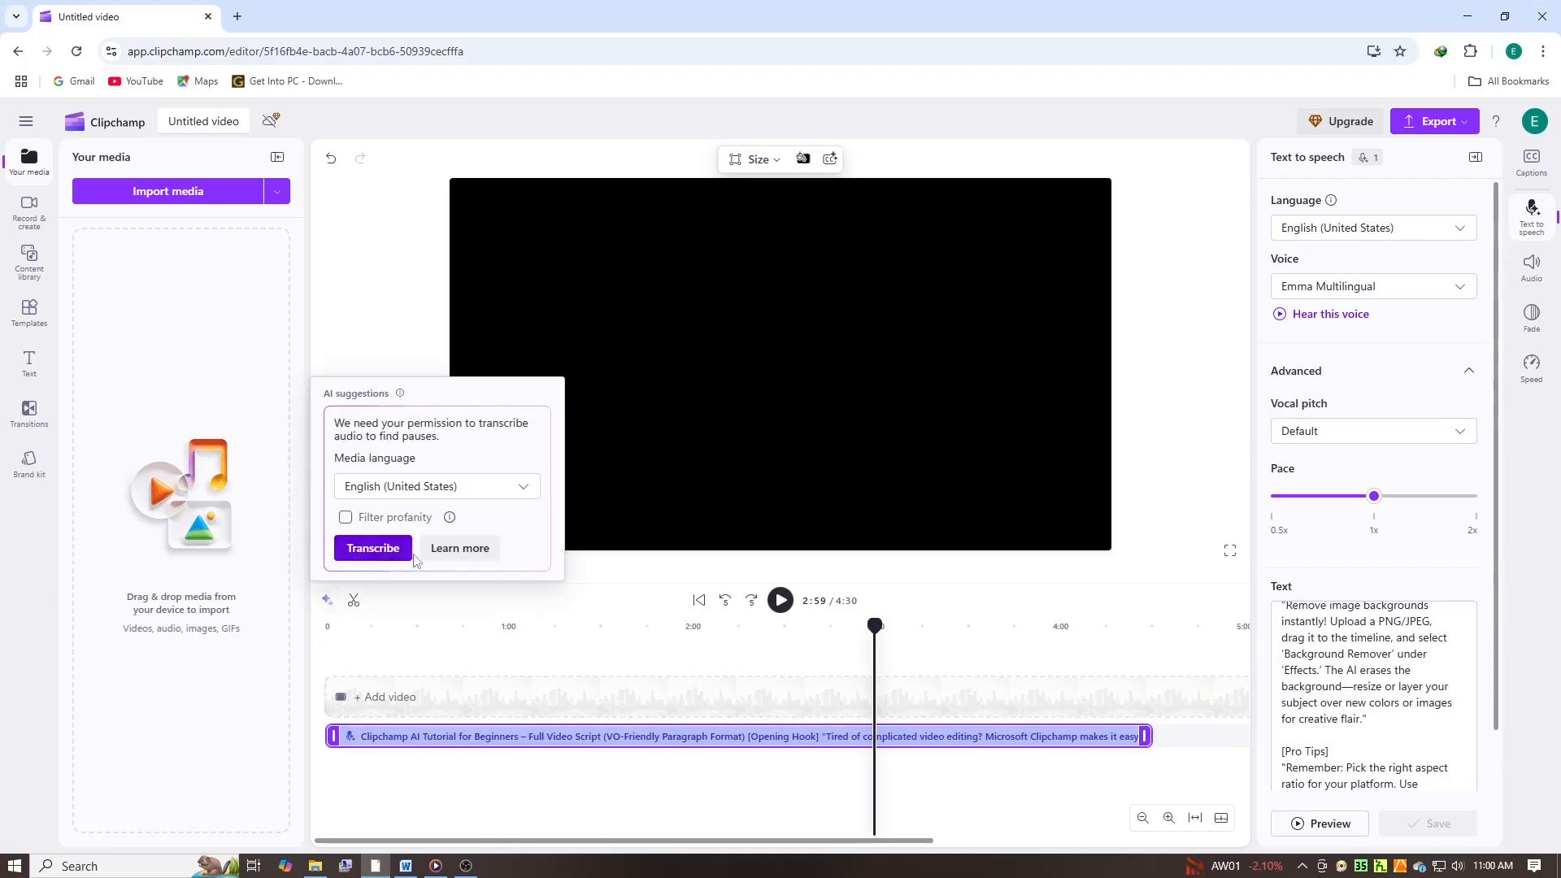
{"action": "left_click", "coordinate": [536, 489]}
{"action": "scroll", "coordinate": [471, 569], "scroll_direction": "down", "scroll_amount": 10}
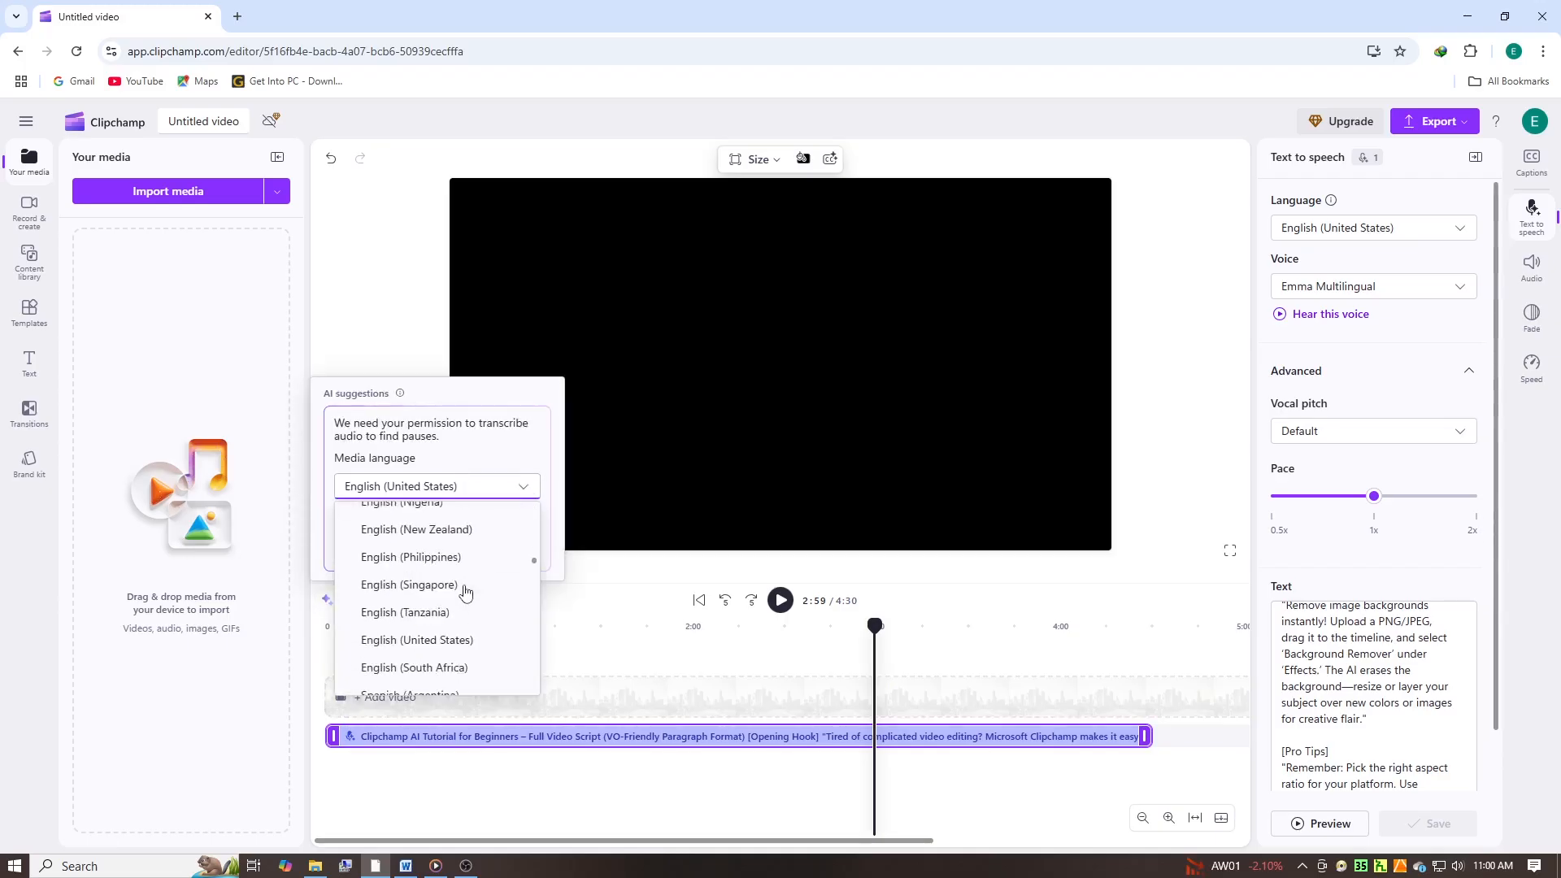
{"action": "scroll", "coordinate": [466, 593], "scroll_direction": "down", "scroll_amount": 3}
{"action": "left_click", "coordinate": [330, 531]}
{"action": "left_click", "coordinate": [382, 555]}
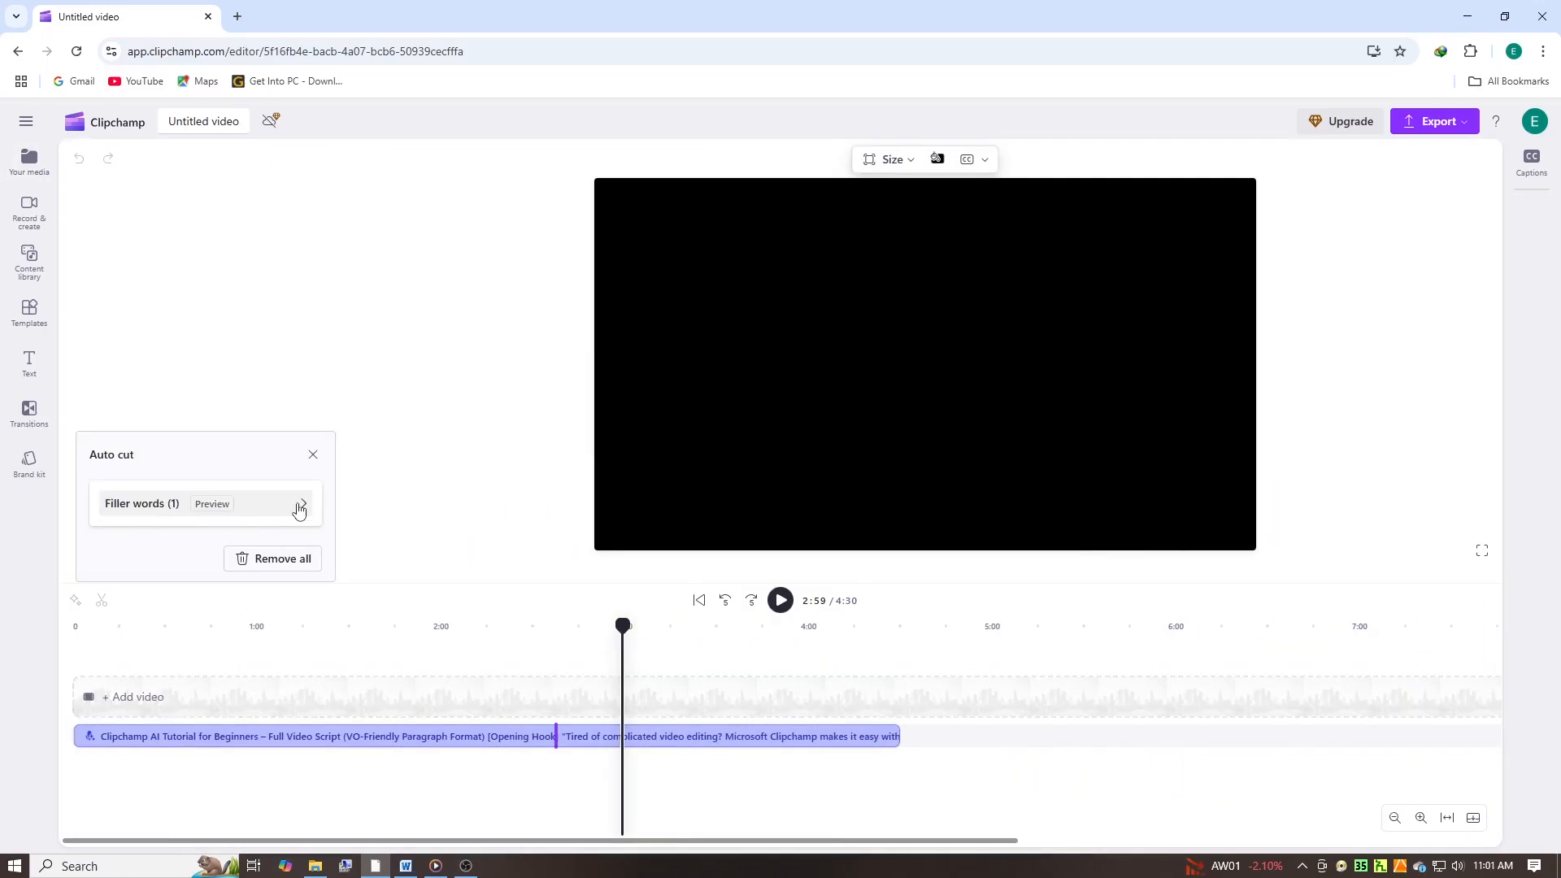
- Review the filler word "umm" in the Auto cut suggestions and open its removal options
{"action": "left_click", "coordinate": [311, 509]}
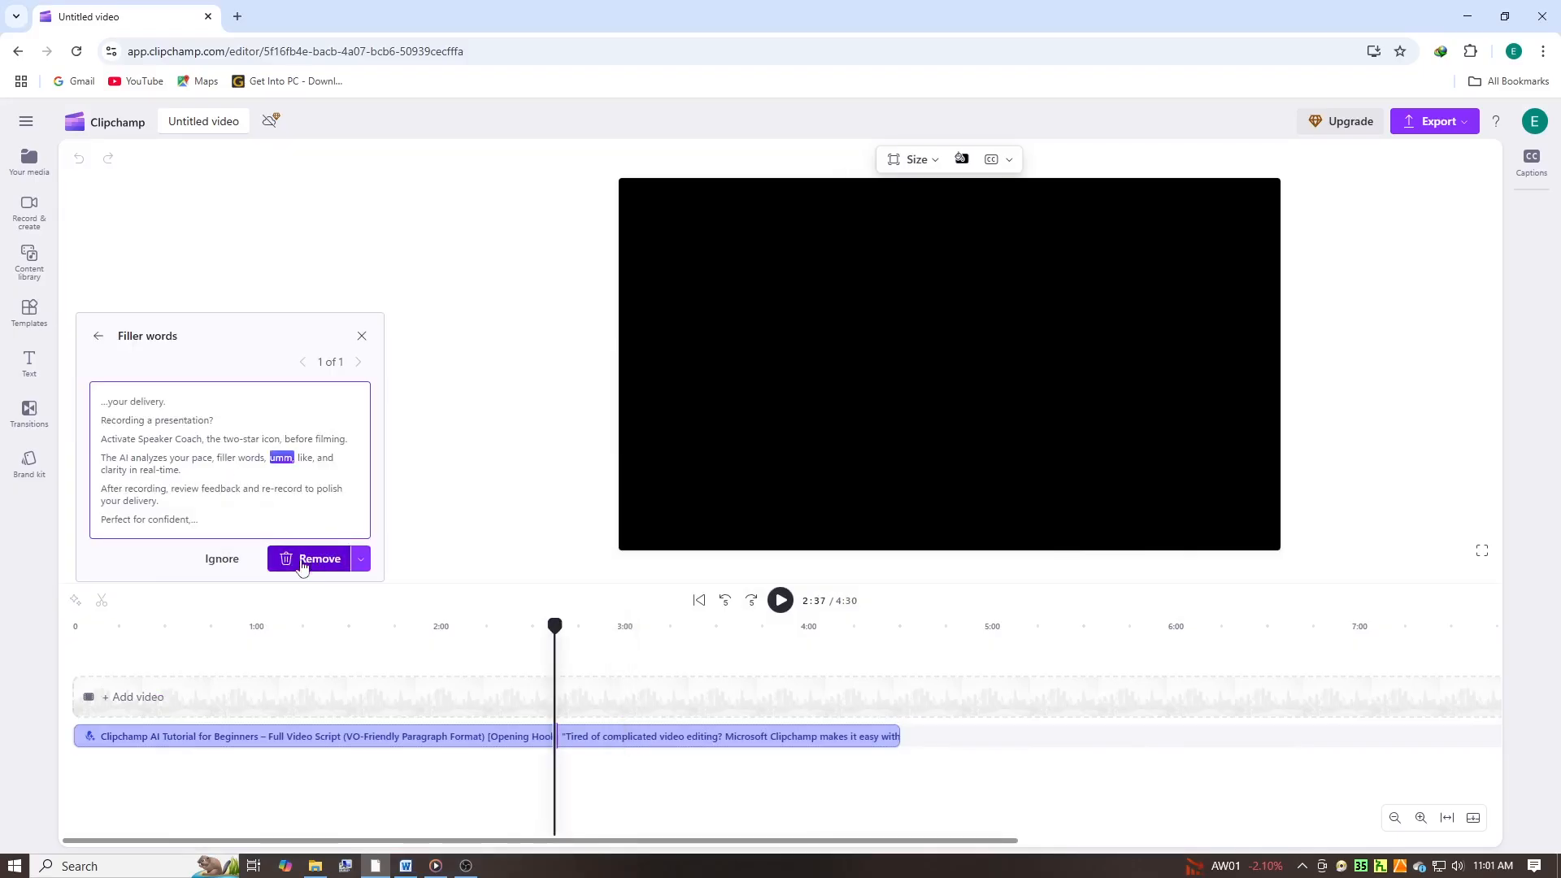
{"action": "left_click", "coordinate": [361, 561]}
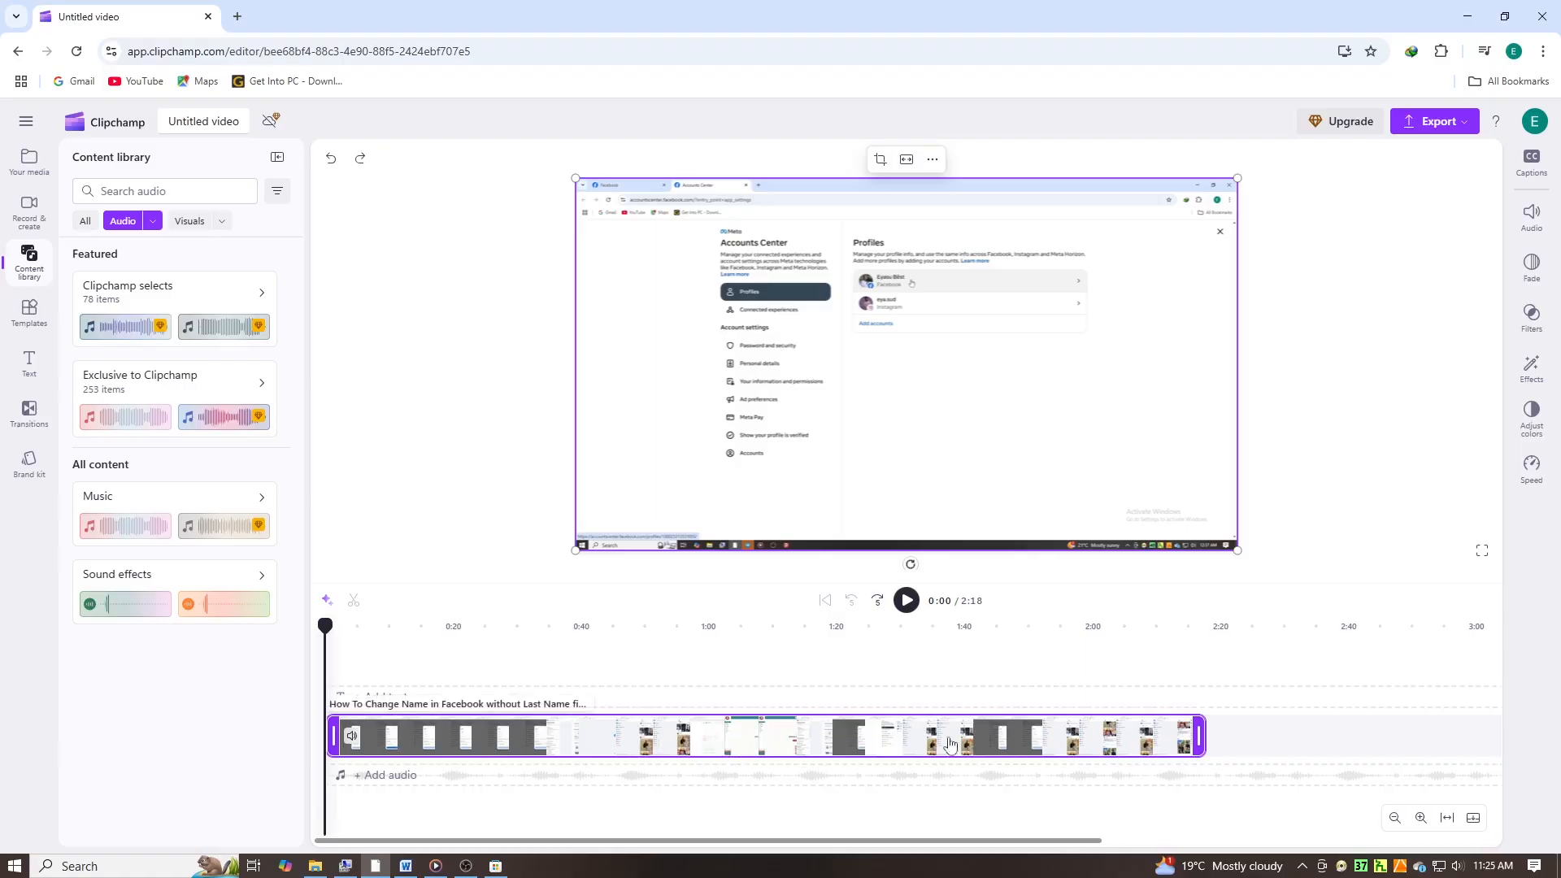
- Generate AI autocaptions for the video in English (United States) with profanity and offensive language filtered
{"action": "left_click", "coordinate": [1530, 163]}
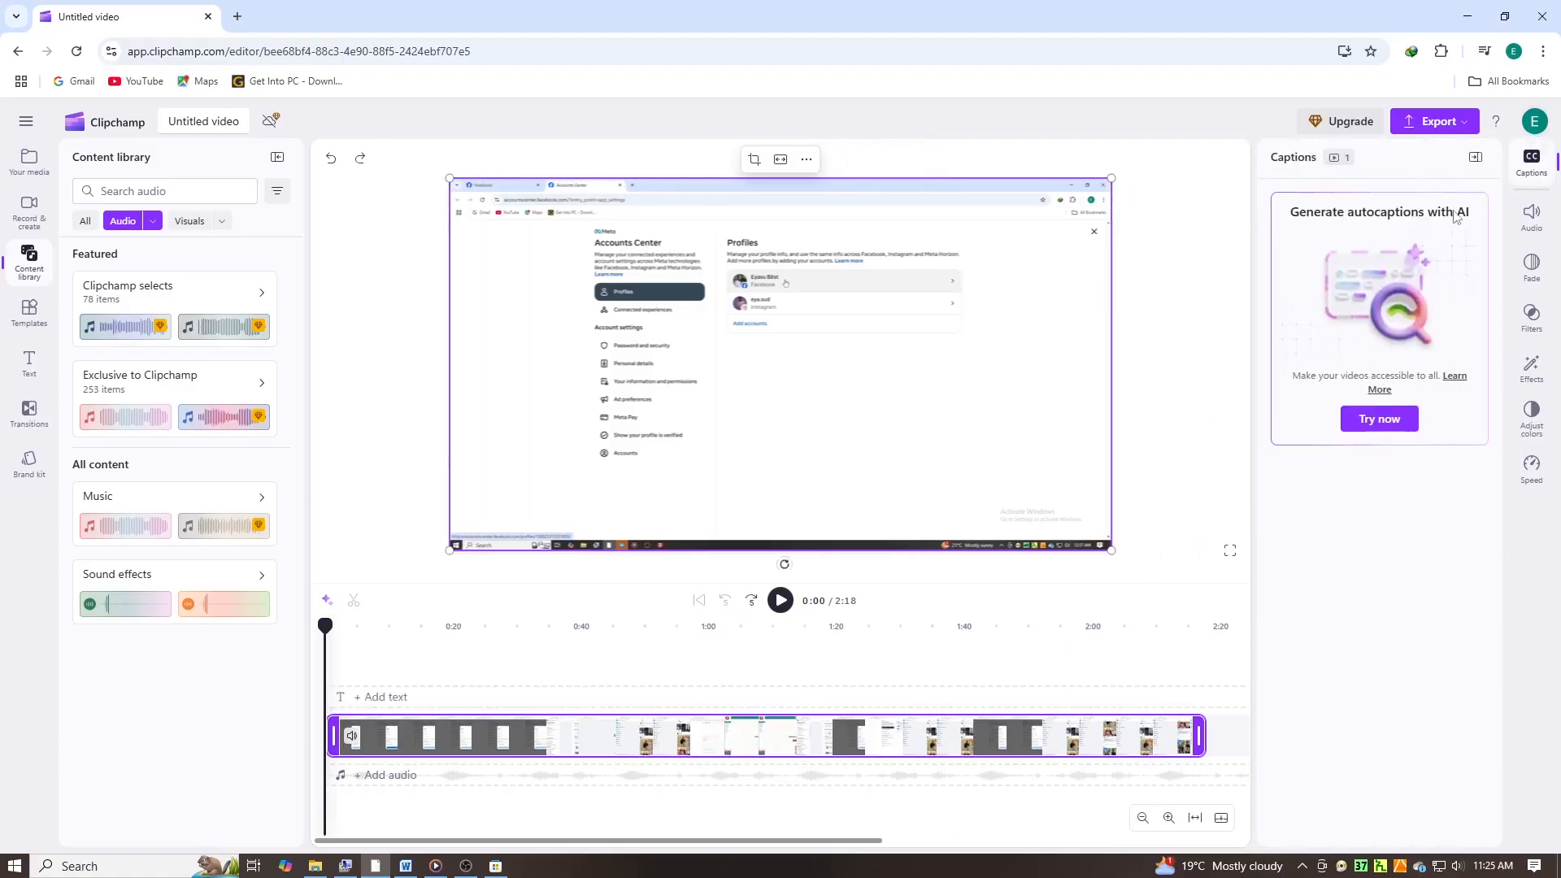
{"action": "left_click", "coordinate": [1368, 423]}
{"action": "left_click", "coordinate": [995, 450]}
{"action": "left_click", "coordinate": [550, 493]}
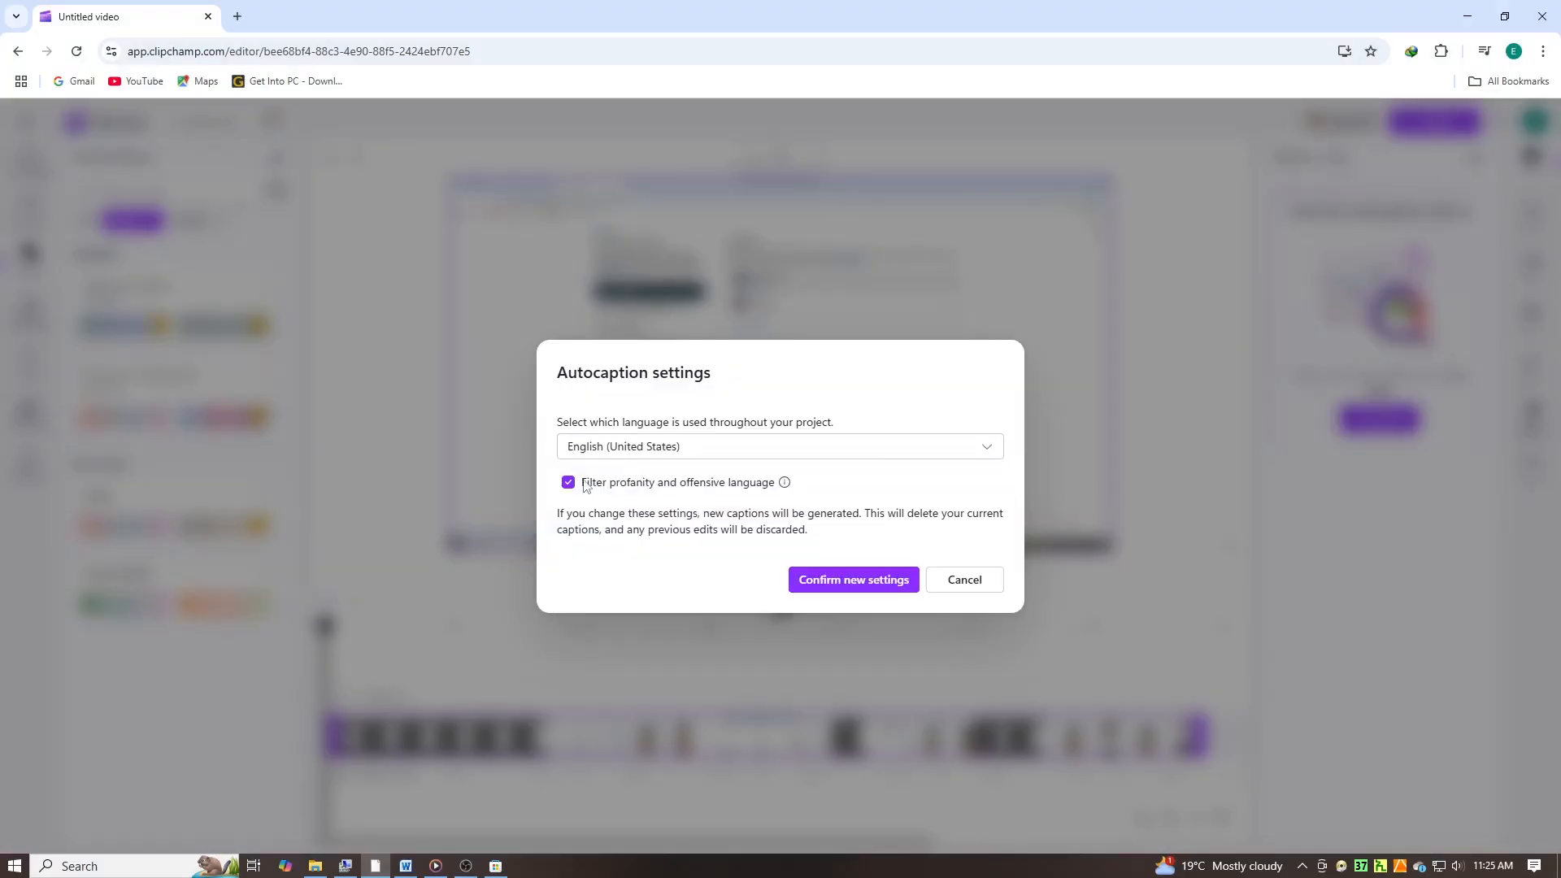
{"action": "left_click", "coordinate": [847, 587]}
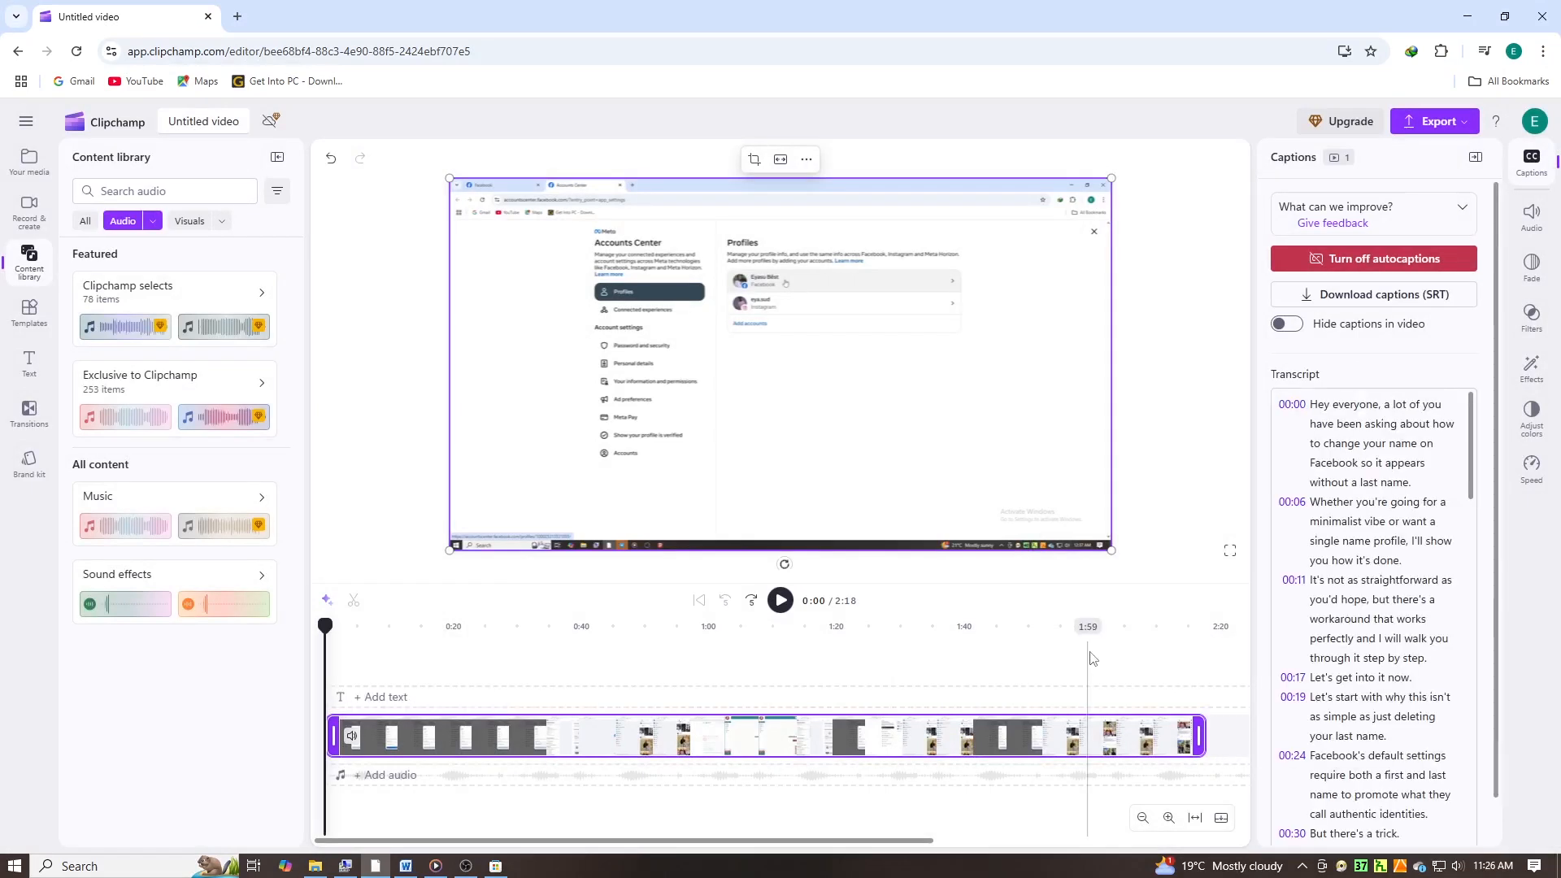
- Play the captioned video, select the caption text and look through its font choices
{"action": "left_click", "coordinate": [781, 599]}
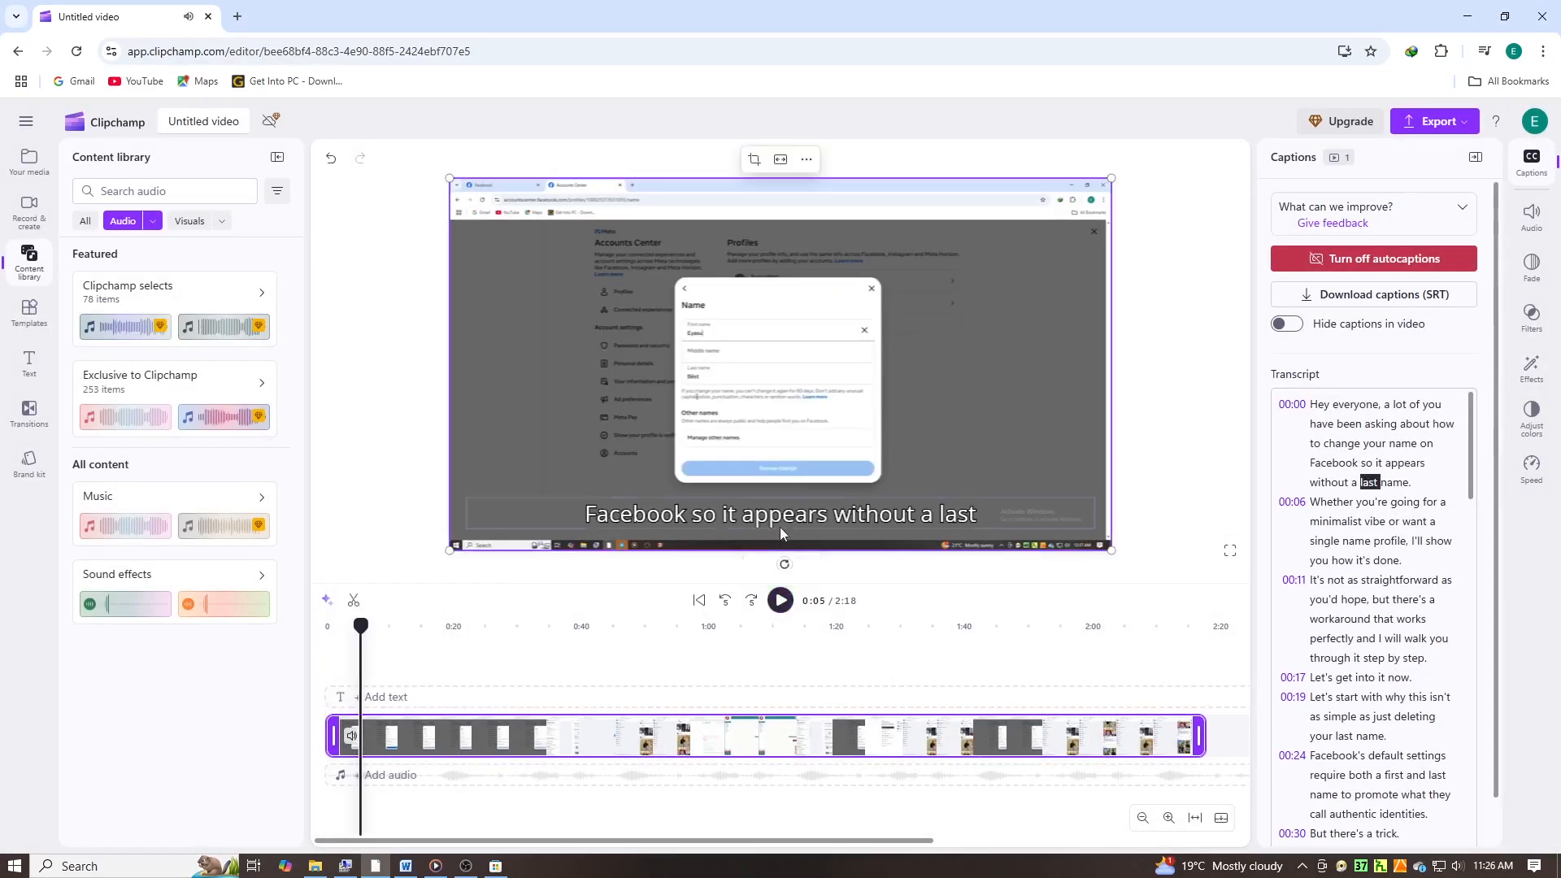
{"action": "left_click", "coordinate": [780, 520]}
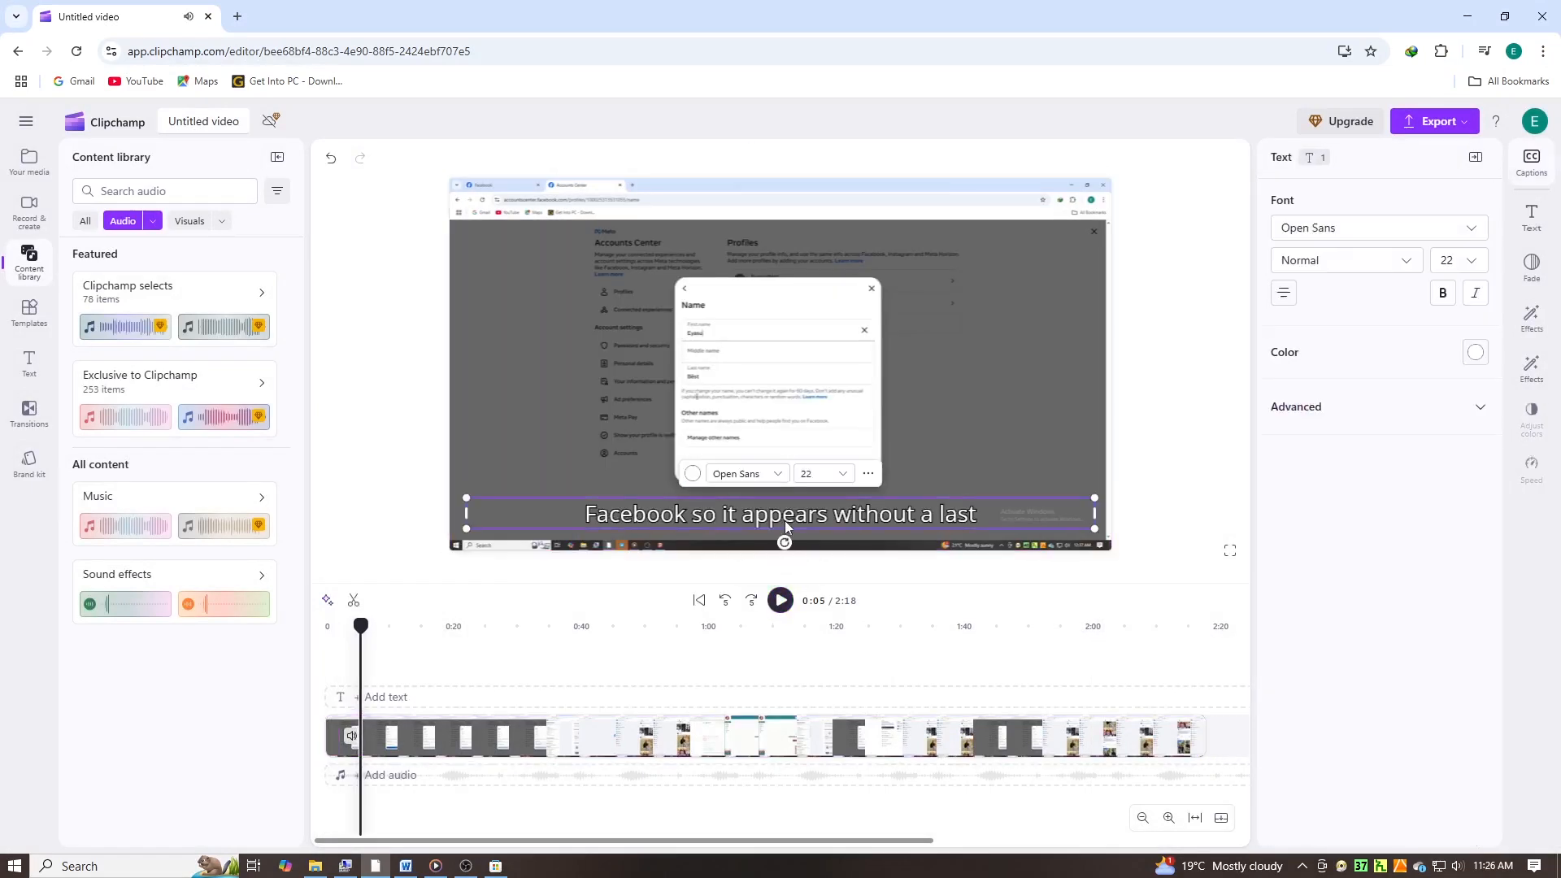
{"action": "left_click", "coordinate": [1474, 235]}
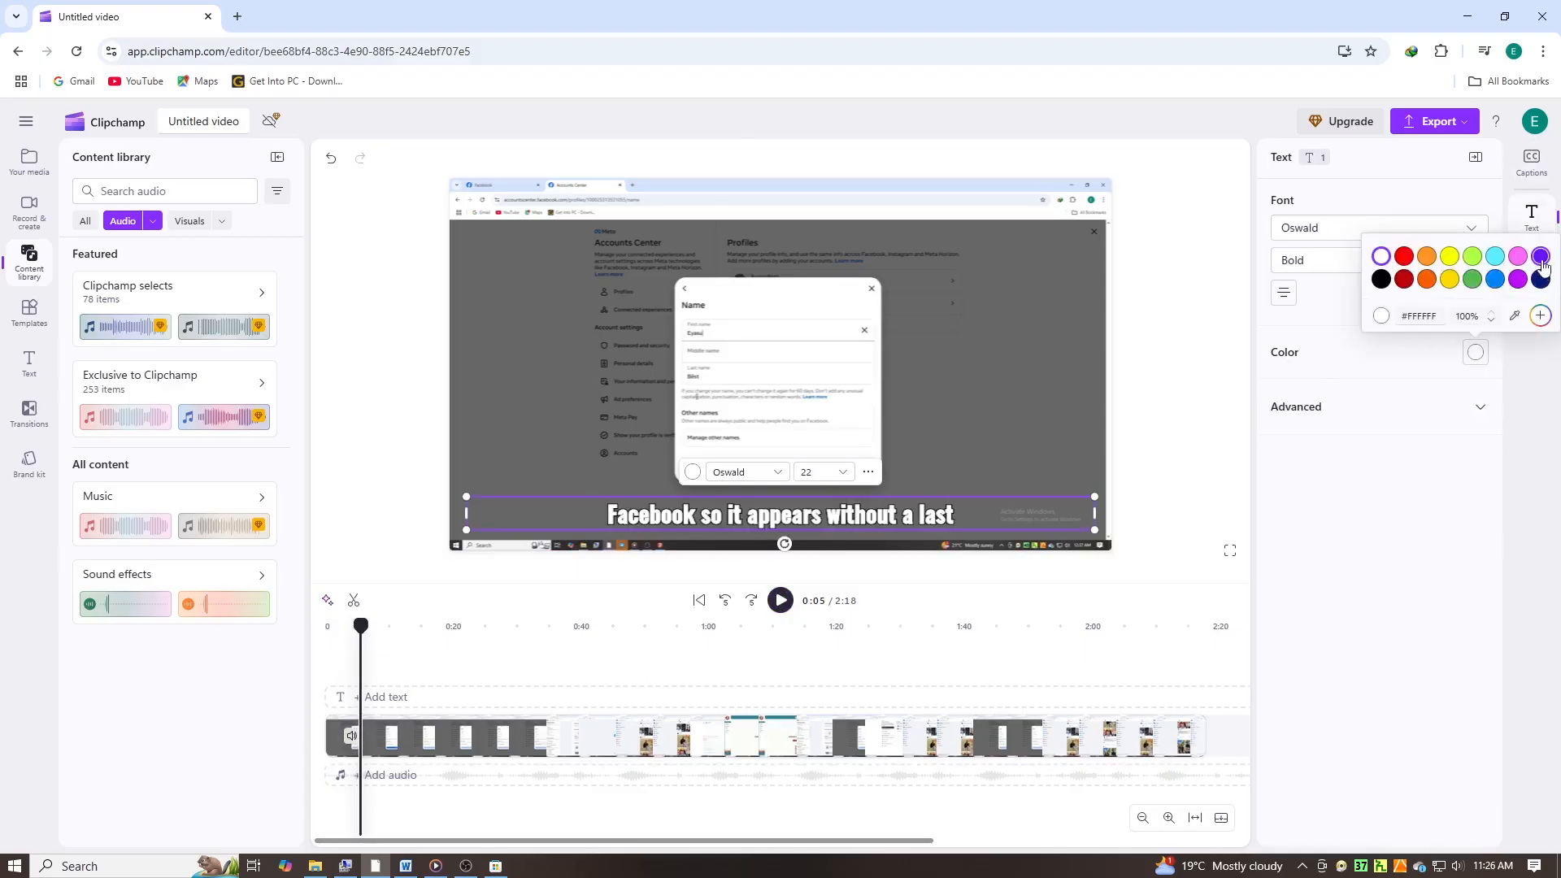
{"action": "left_click", "coordinate": [1541, 258]}
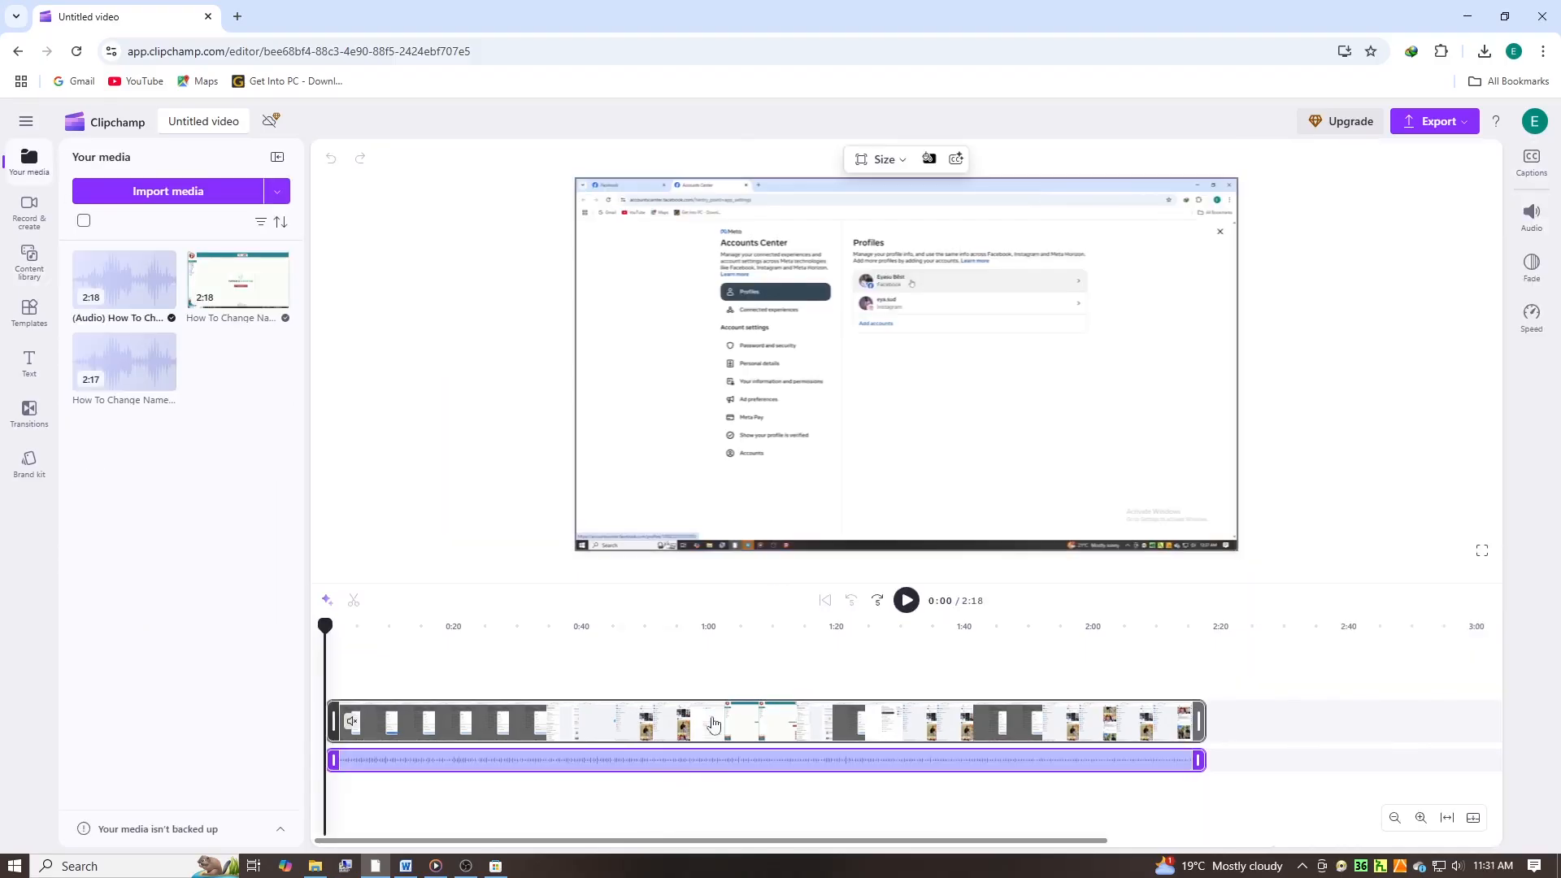
- Open the audio settings of the detached audio clip
{"action": "left_click", "coordinate": [1523, 229]}
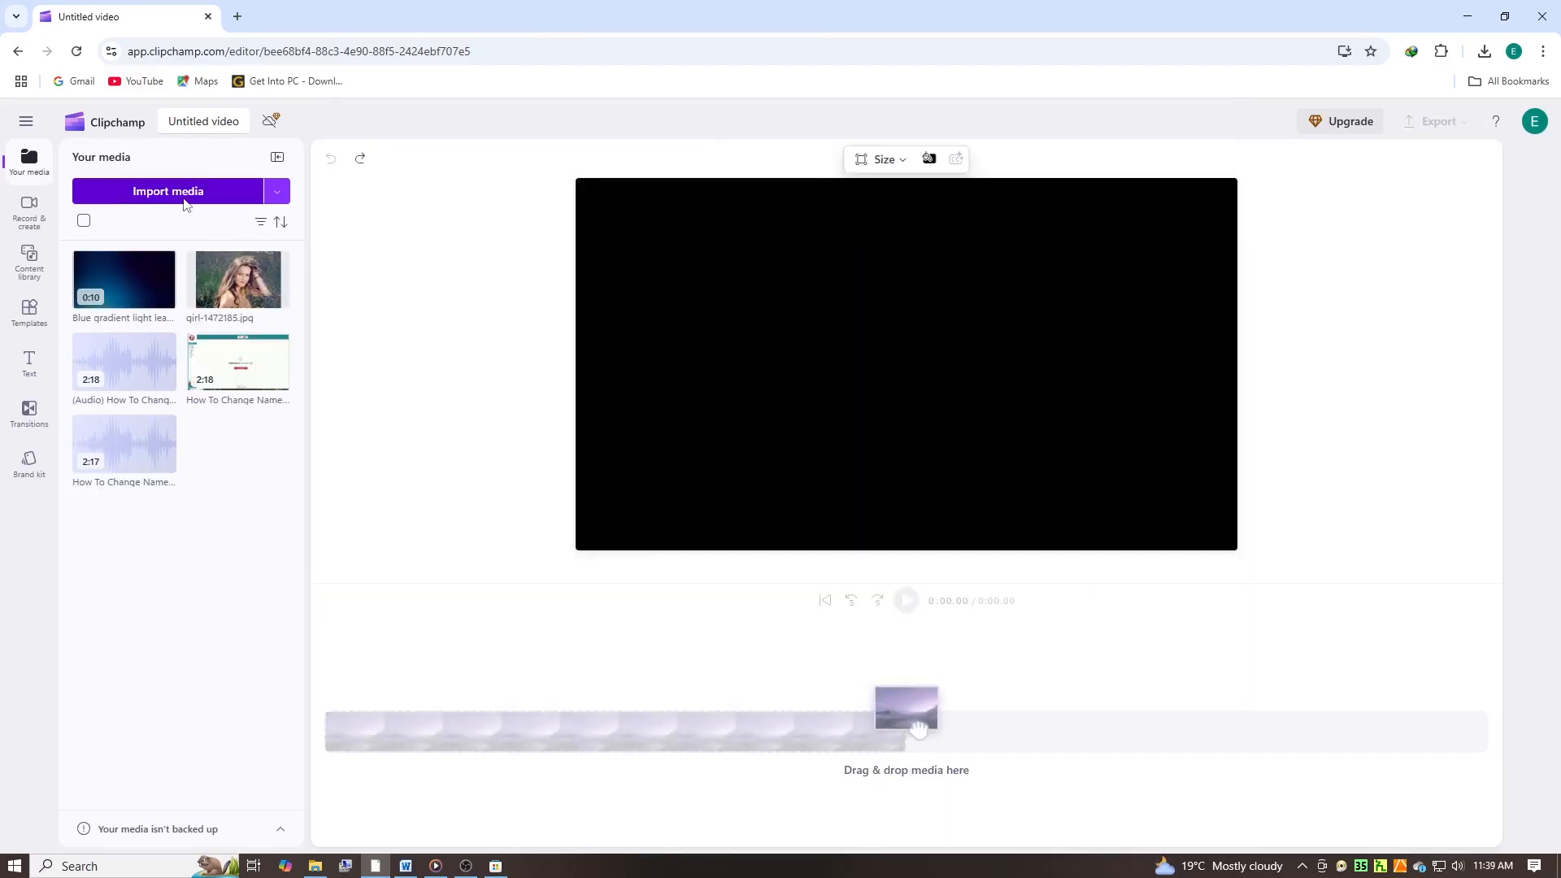
- Place the girl-1472185.jpg image on the empty timeline and apply the Background removal effect to it
{"action": "left_click", "coordinate": [193, 195]}
{"action": "key", "text": "Escape"}
{"action": "left_click_drag", "start_coordinate": [237, 279], "coordinate": [508, 755]}
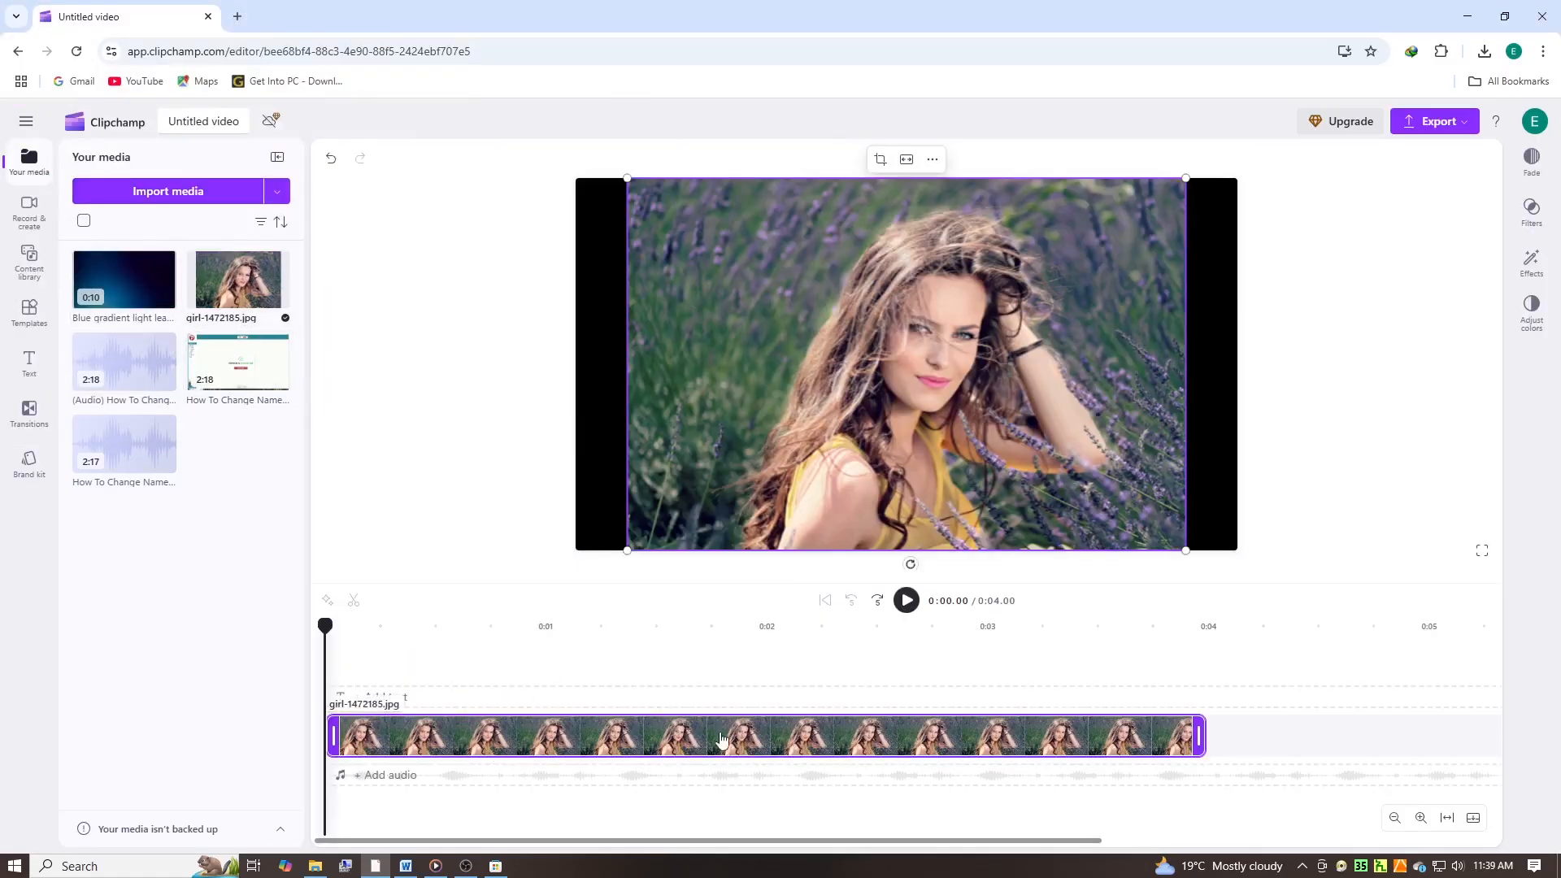
{"action": "left_click", "coordinate": [1517, 276]}
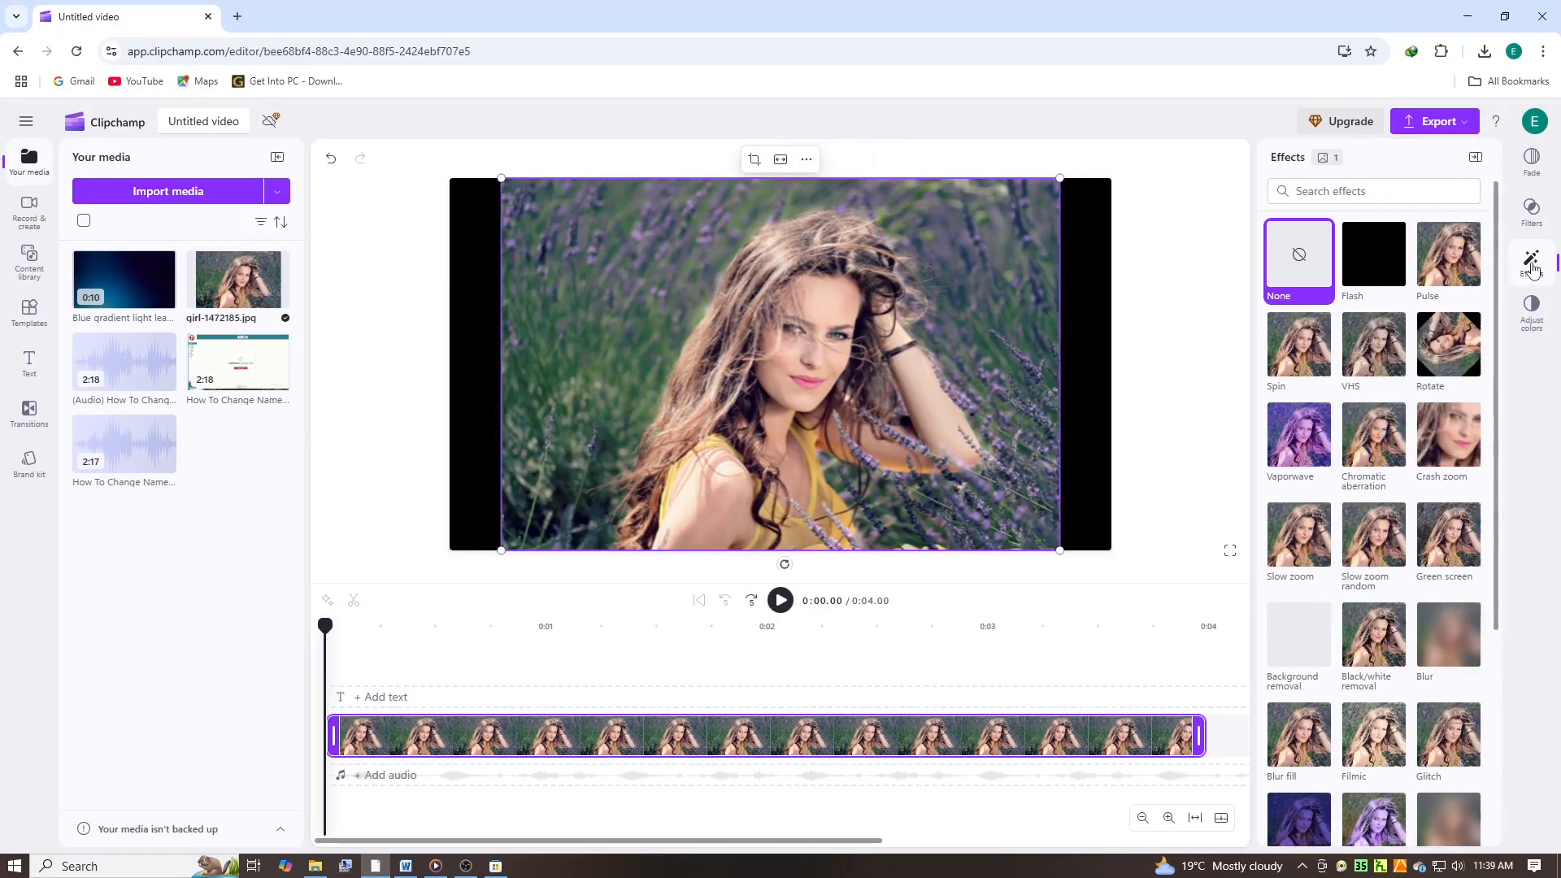
{"action": "left_click", "coordinate": [1281, 660]}
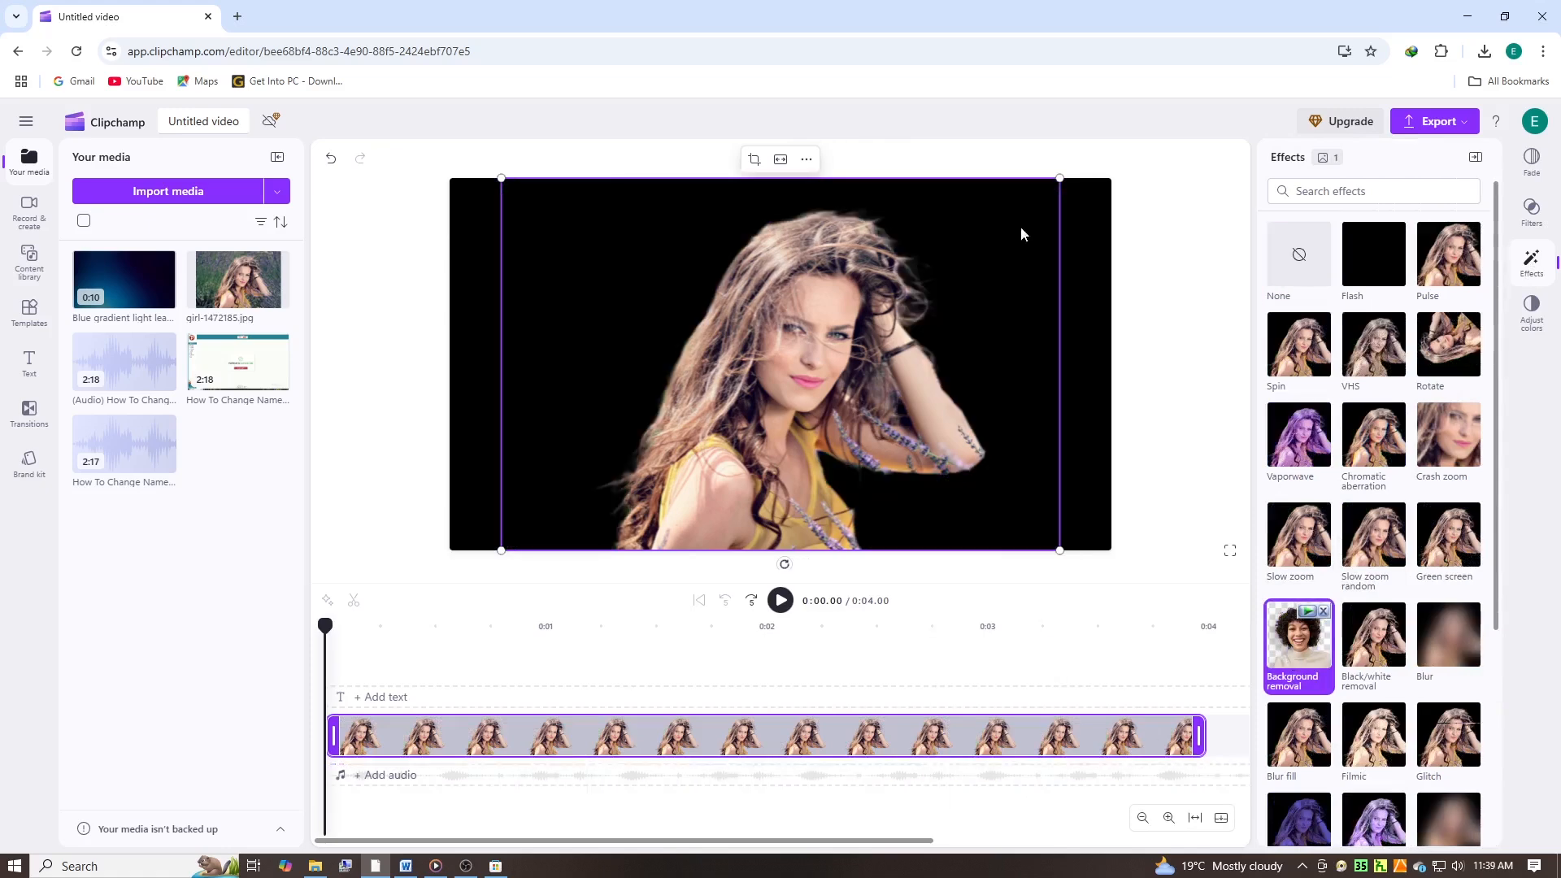
- Resize the cut-out image slightly and place the Blue gradient light leak clip beneath it on the timeline
{"action": "left_click_drag", "start_coordinate": [1059, 178], "coordinate": [1066, 196]}
{"action": "left_click_drag", "start_coordinate": [108, 284], "coordinate": [407, 806]}
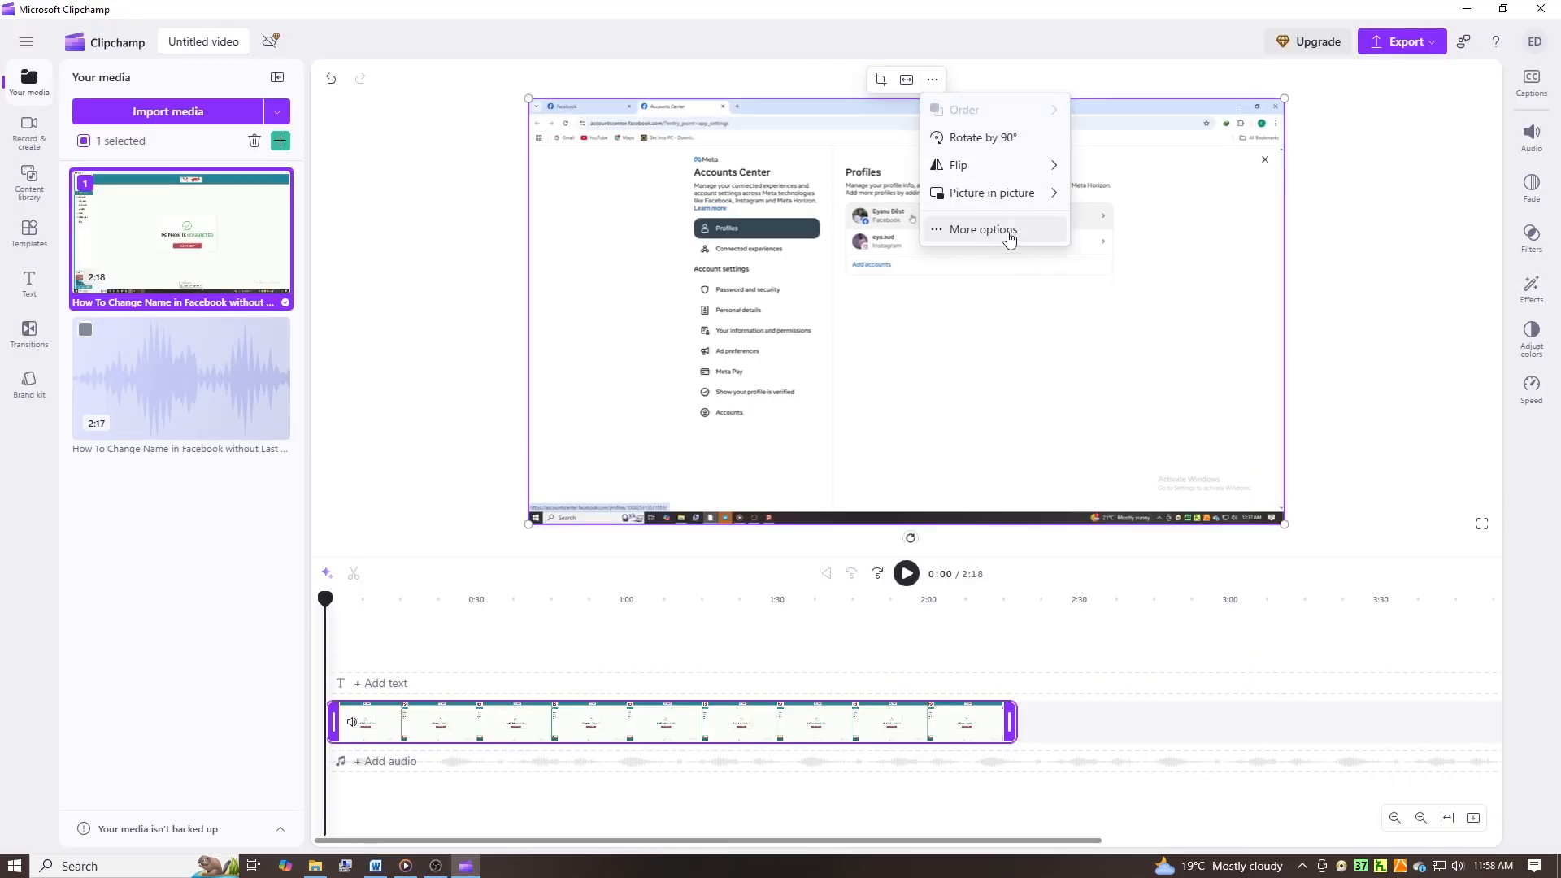
- Show all options for the selected video clip, and look through the template categories and the content library's asset categories
{"action": "left_click", "coordinate": [983, 229]}
{"action": "left_click", "coordinate": [30, 232]}
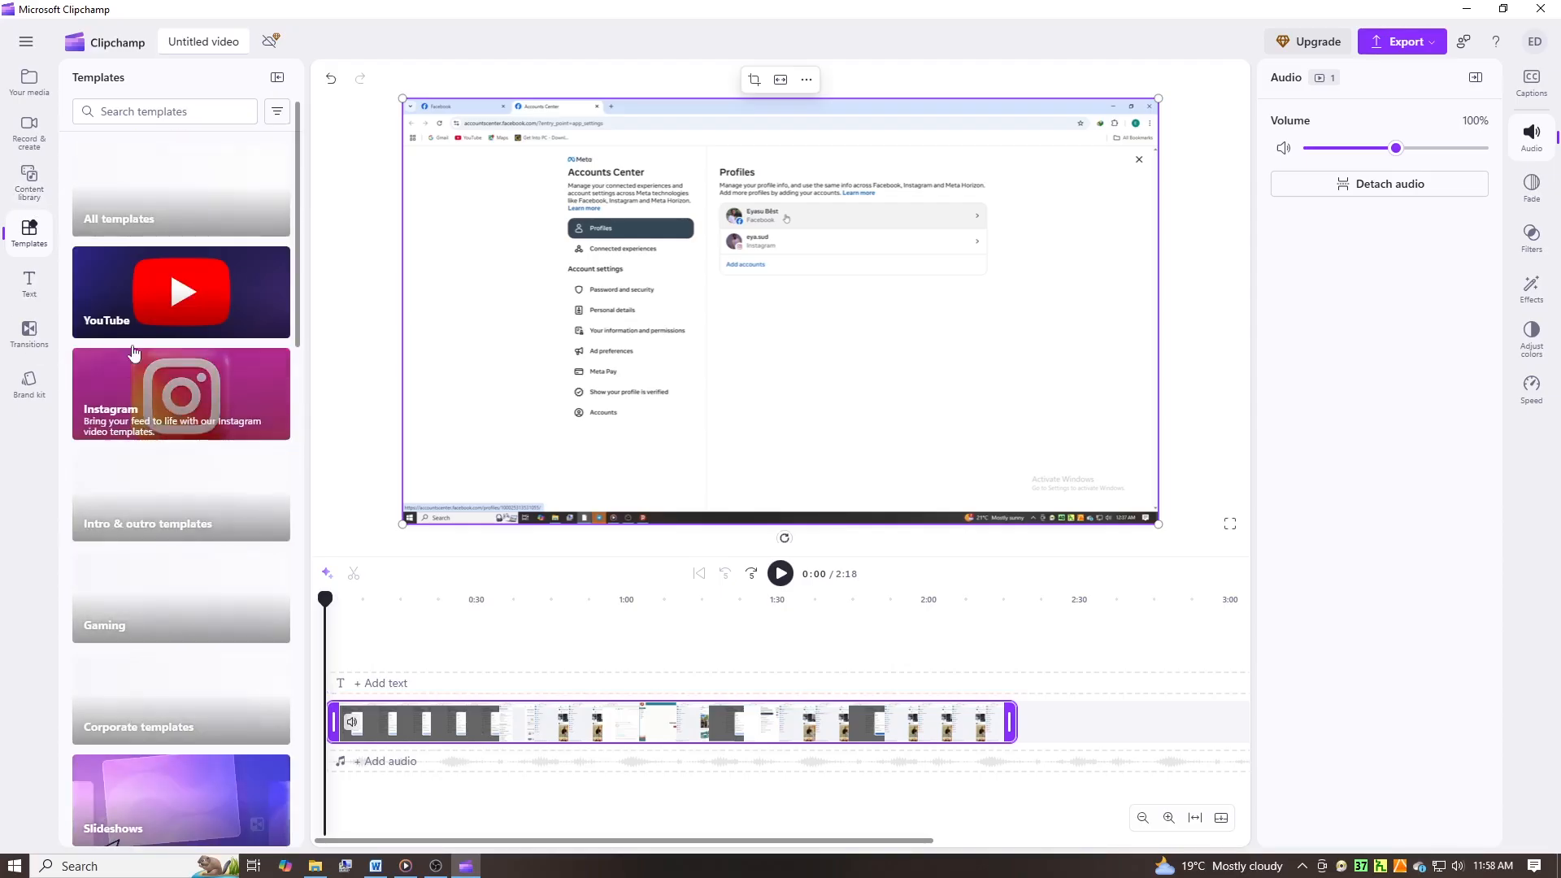
{"action": "left_click", "coordinate": [27, 192]}
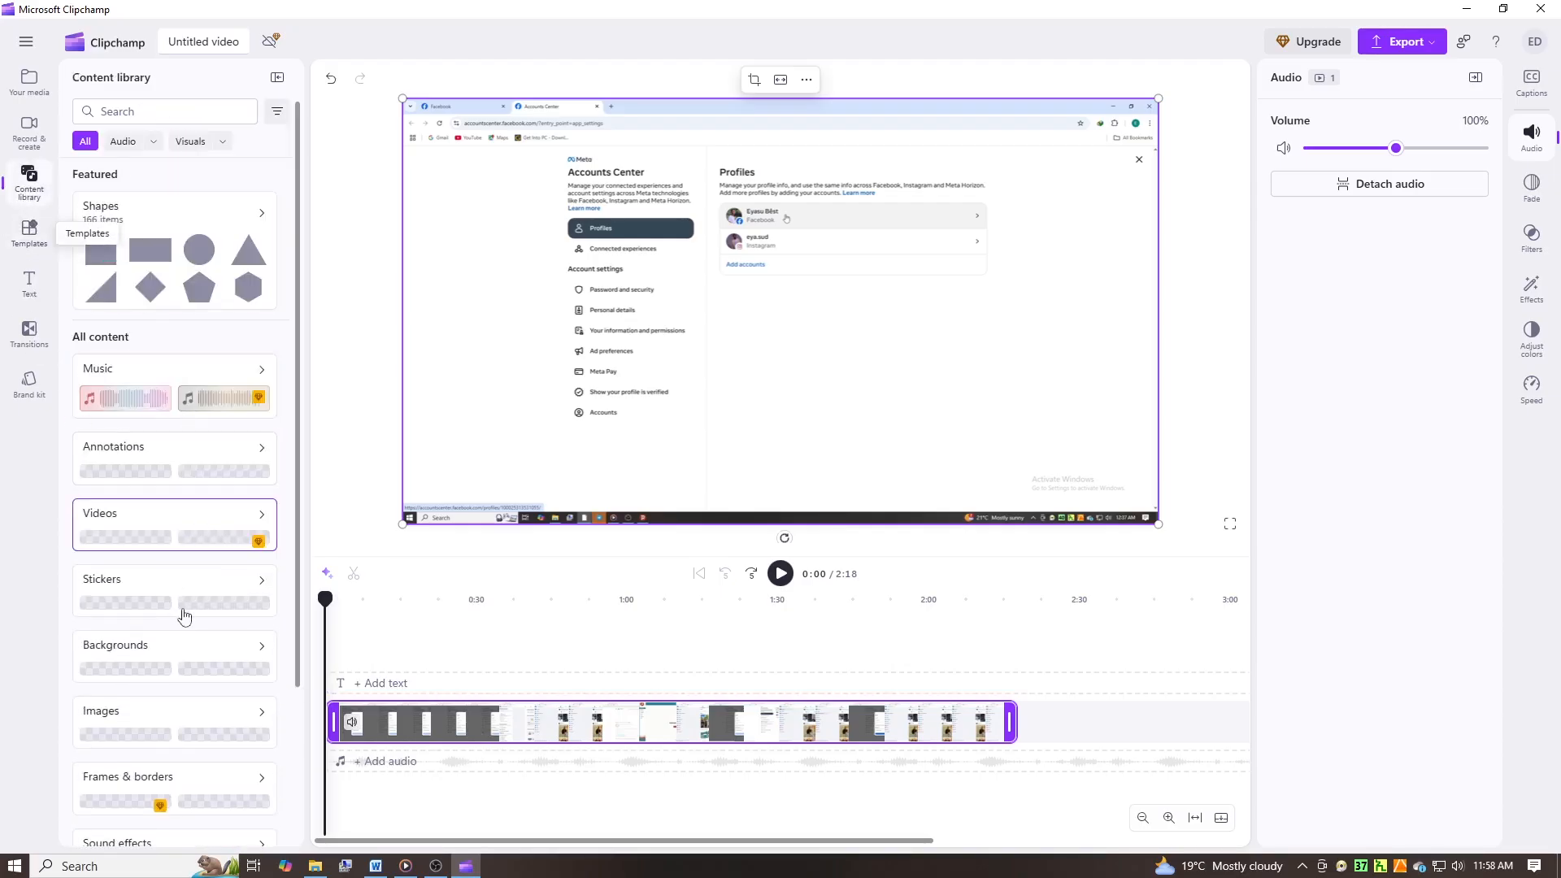
{"action": "scroll", "coordinate": [184, 615], "scroll_direction": "down", "scroll_amount": 5}
{"action": "scroll", "coordinate": [167, 558], "scroll_direction": "down", "scroll_amount": 2}
{"action": "scroll", "coordinate": [162, 569], "scroll_direction": "up", "scroll_amount": 10}
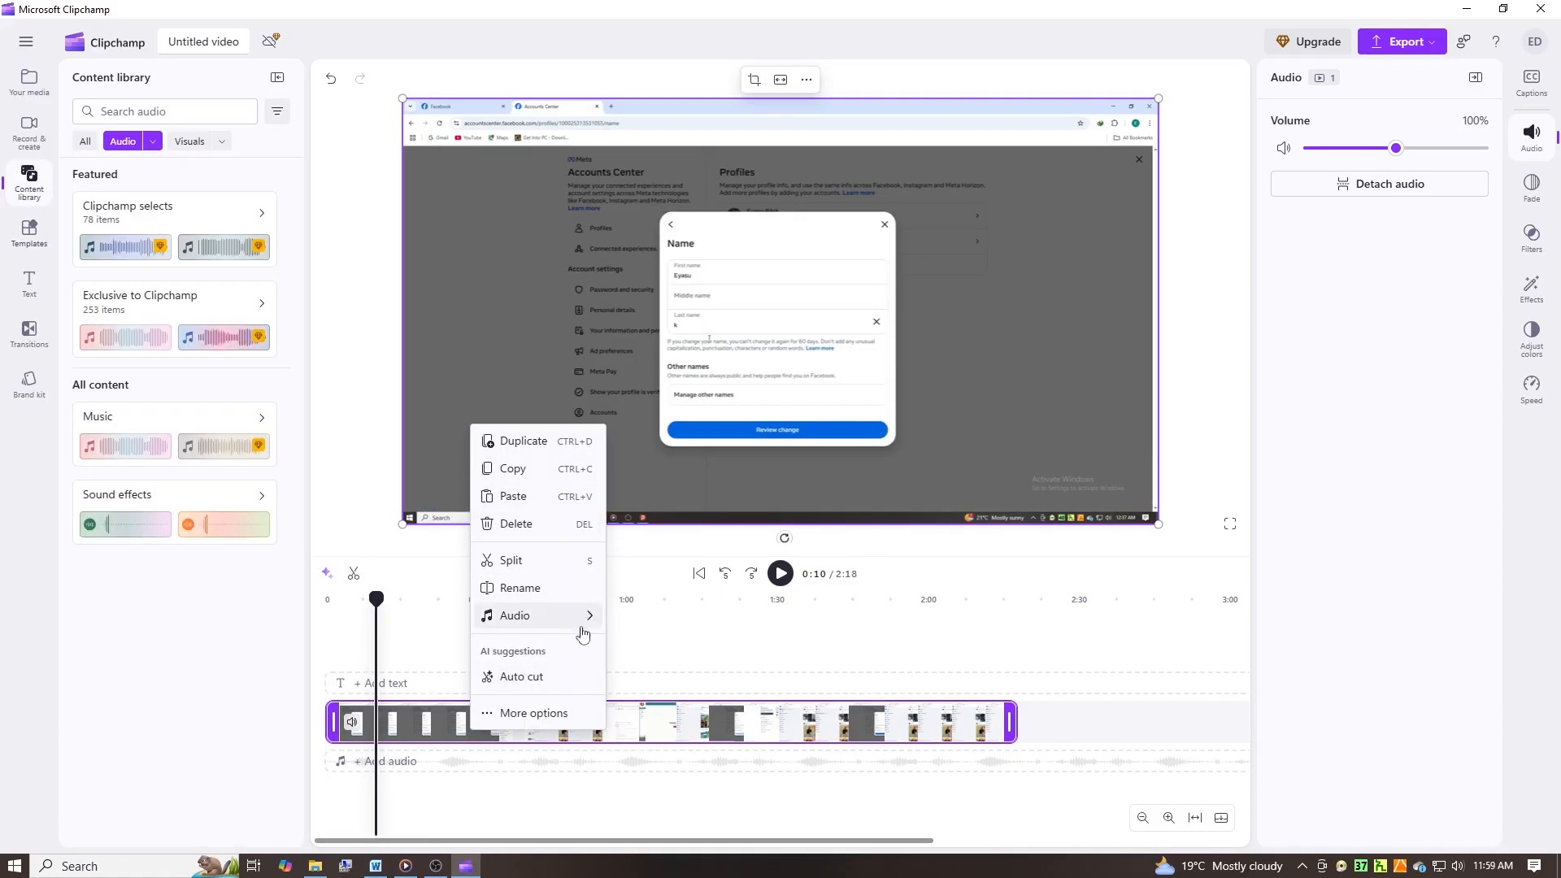
- Detach the audio from the video clip on the timeline and move the playhead back near the start
{"action": "mouse_move", "coordinate": [594, 624]}
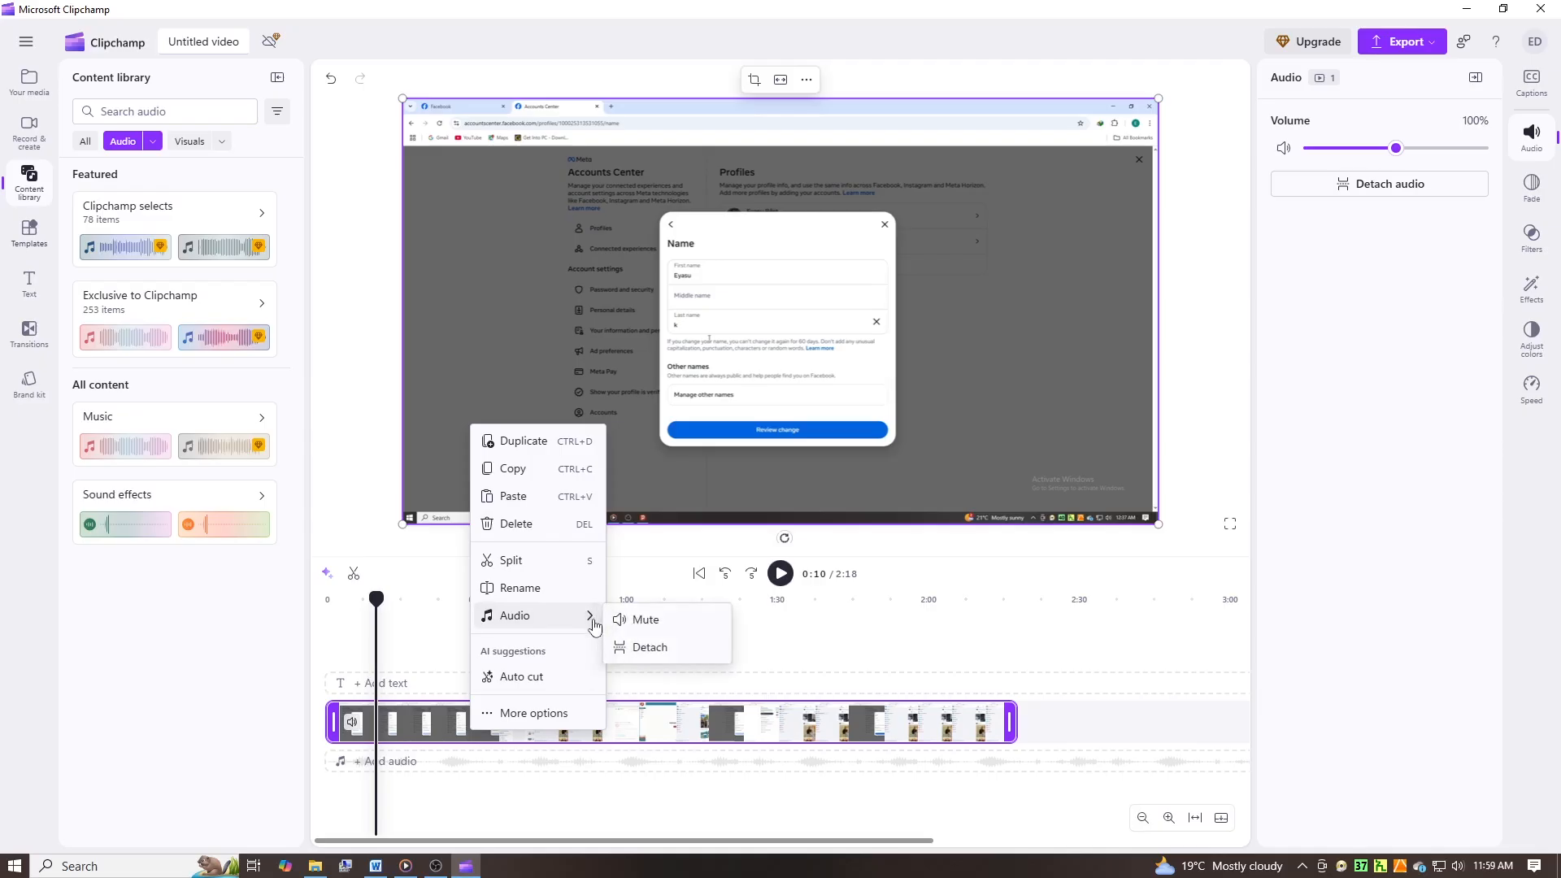
{"action": "left_click", "coordinate": [650, 648]}
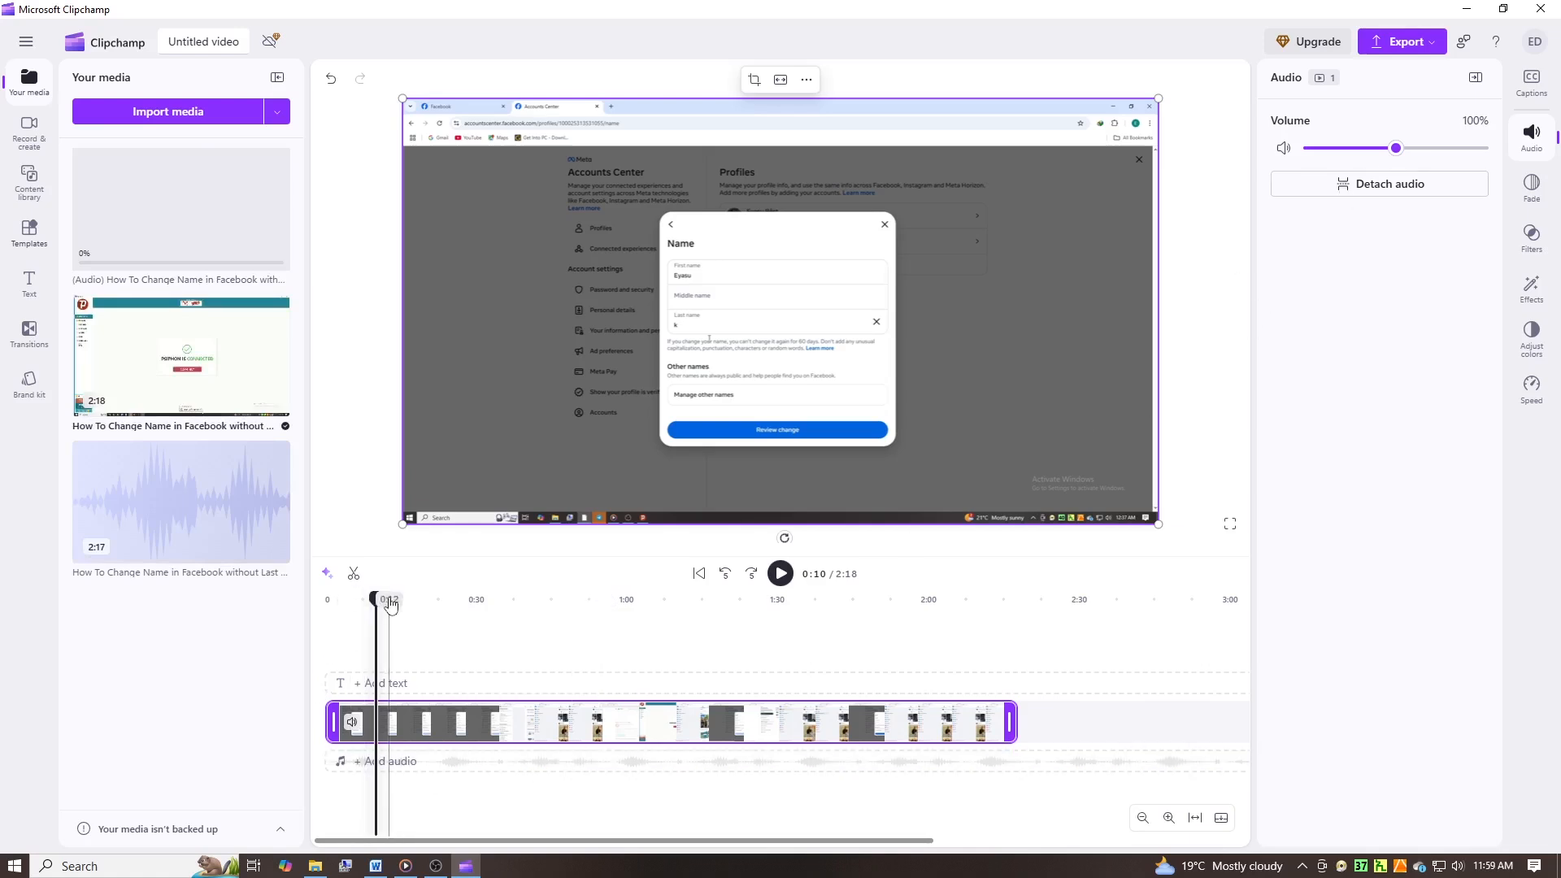
{"action": "left_click", "coordinate": [329, 601]}
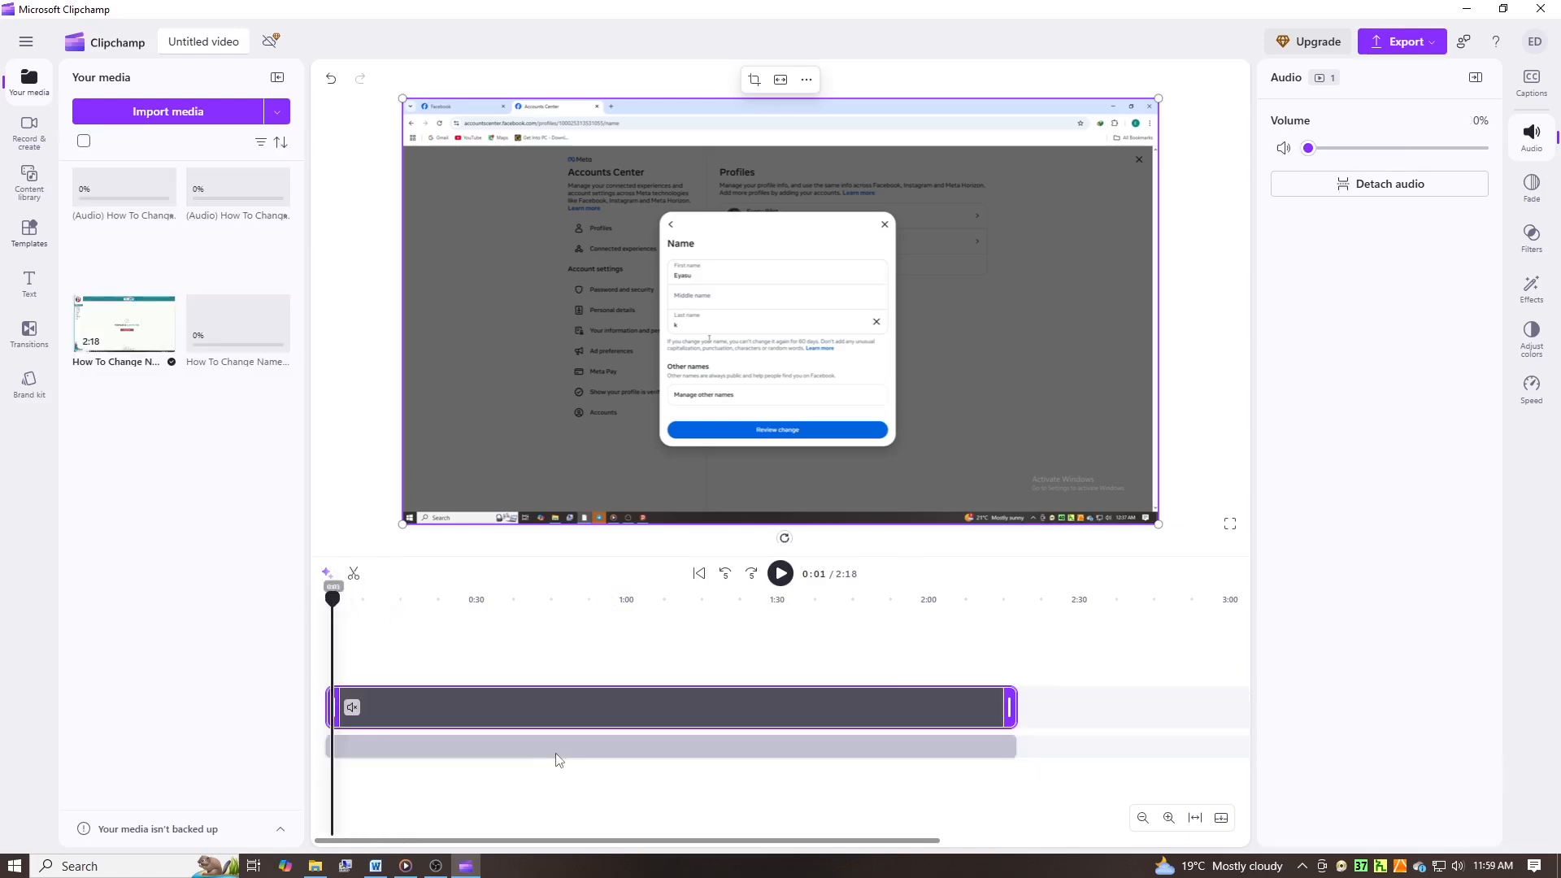